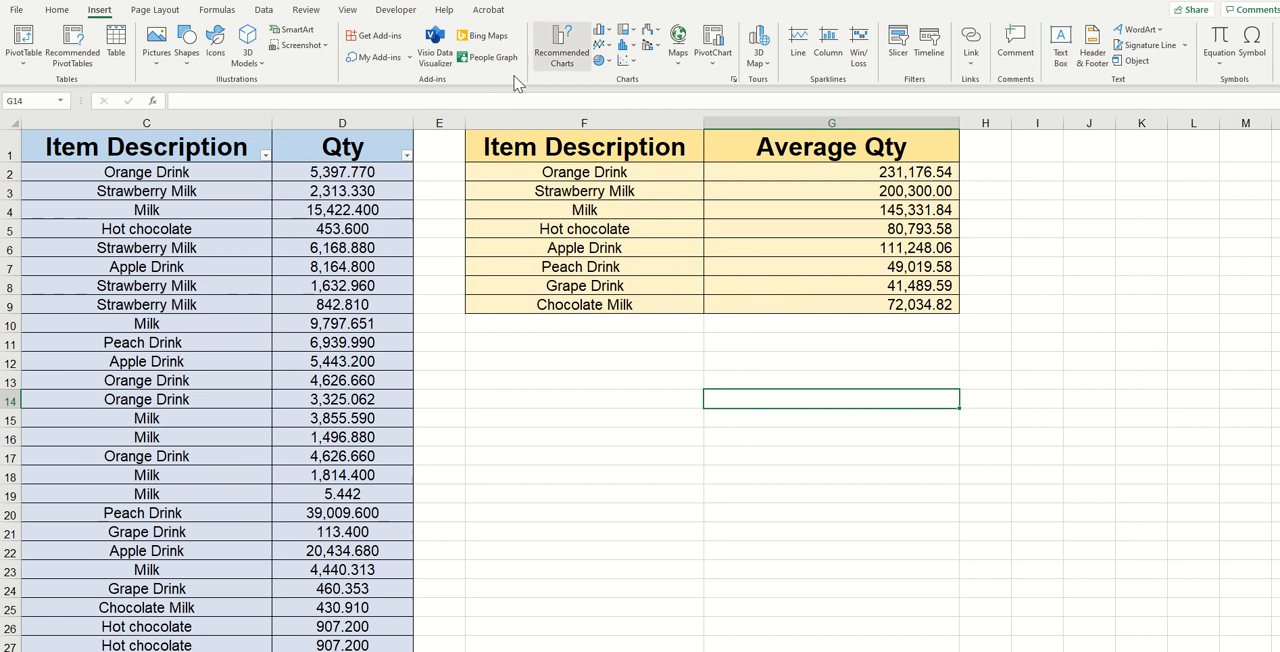
Insert a 3-D Clustered Bar chart from the Item Description and Average Qty table.
left_click(549, 151)
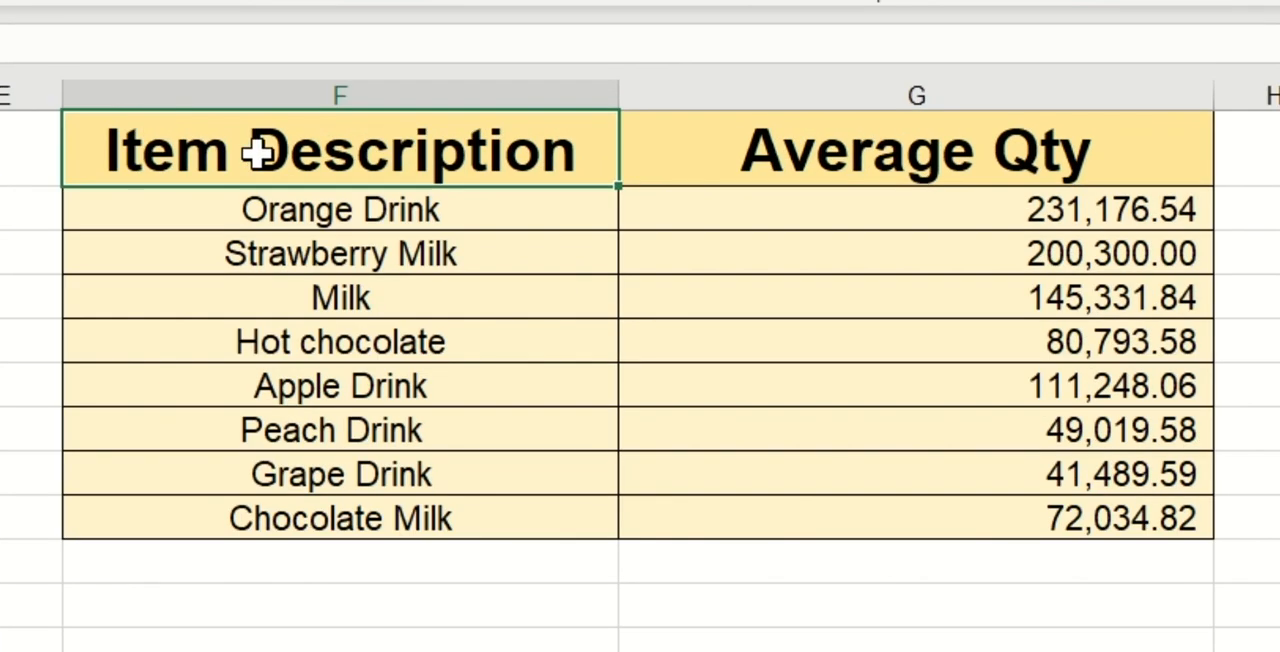
left_click_drag(258, 152, 942, 505)
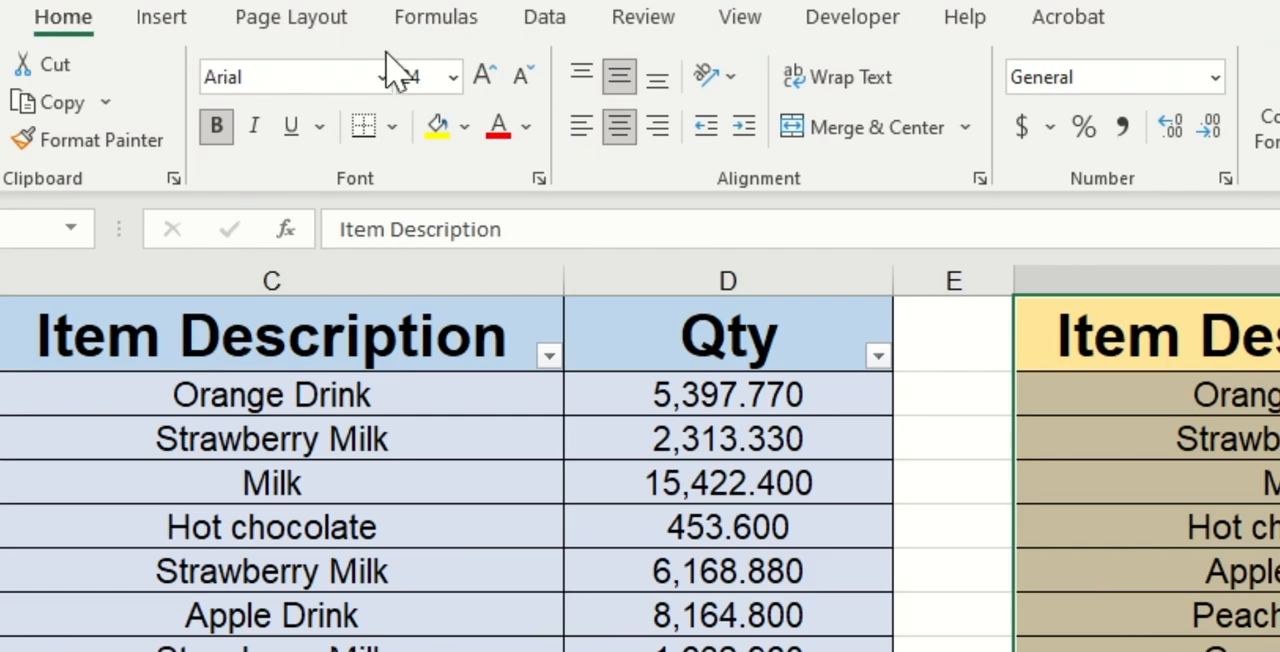
left_click(186, 30)
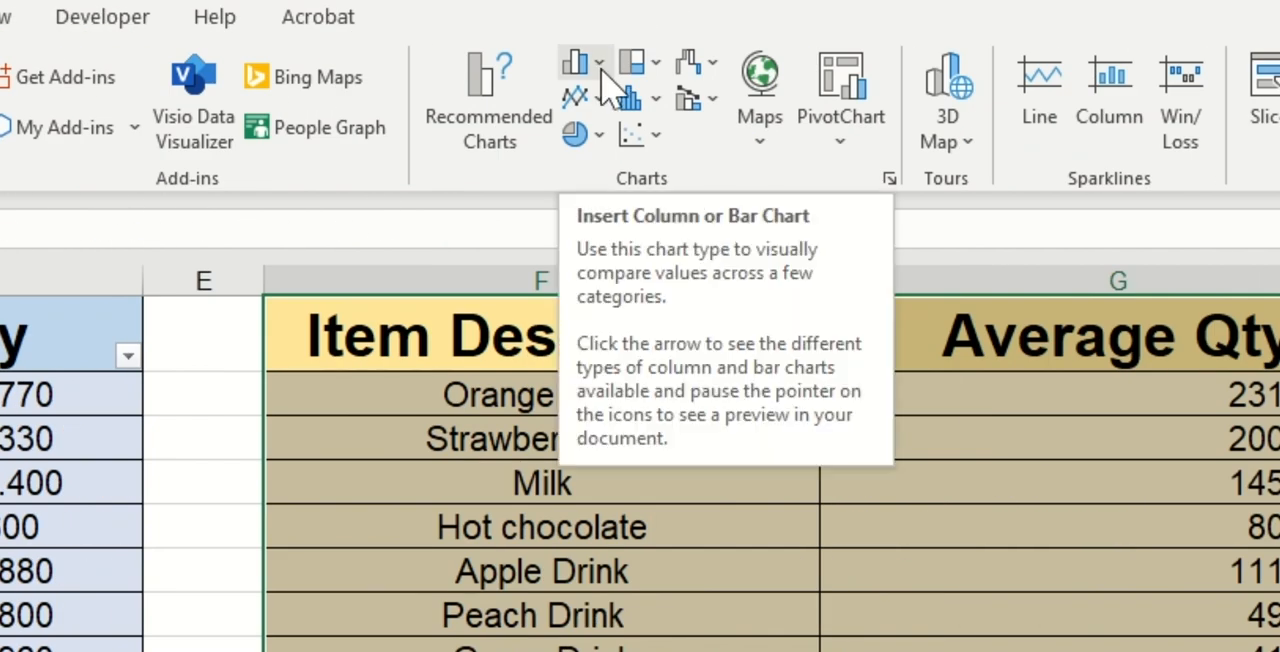
left_click(599, 66)
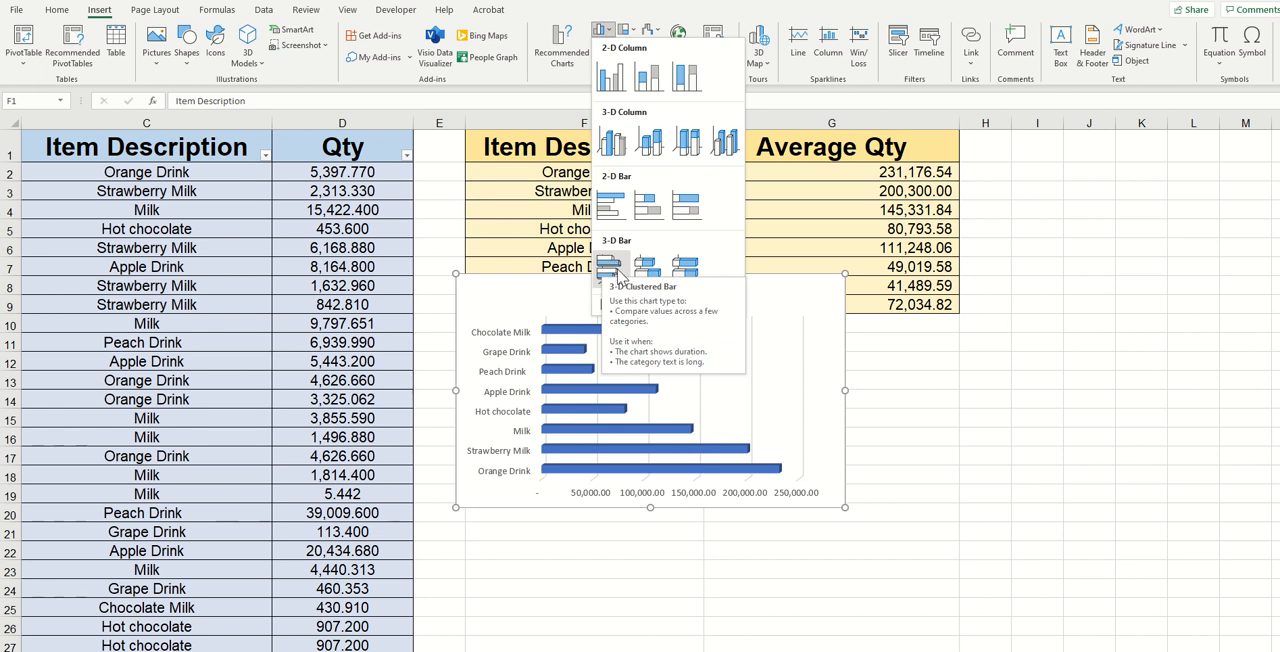
left_click(625, 273)
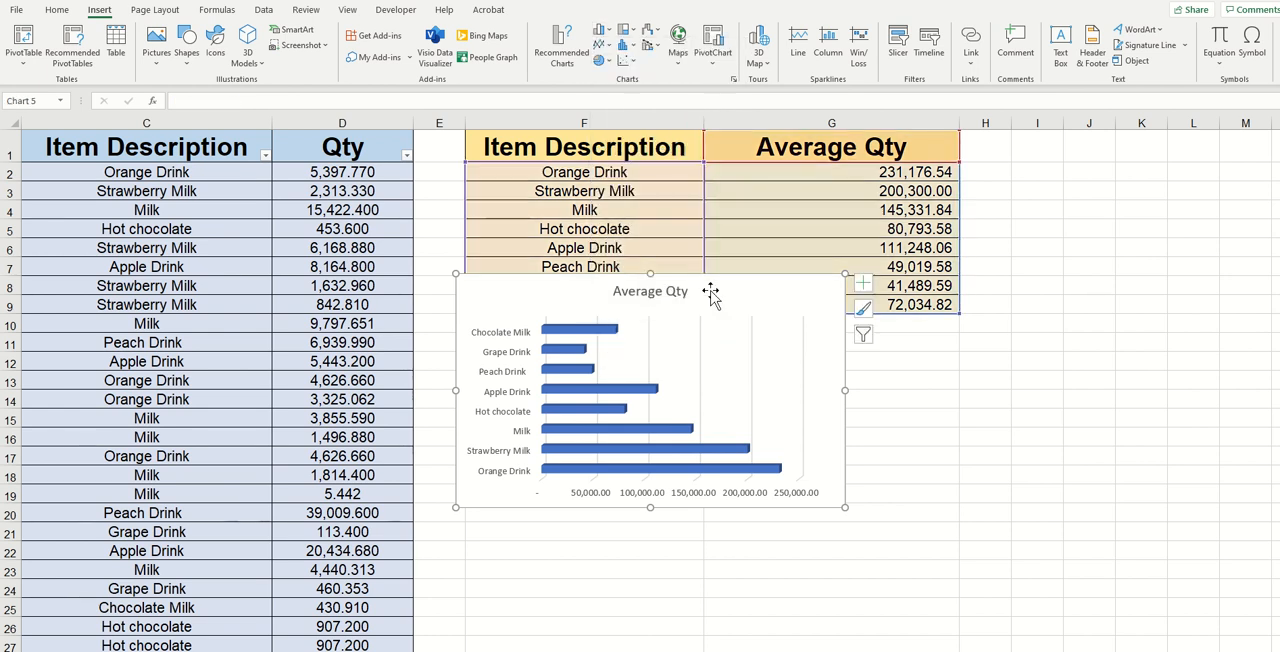
Move the chart just below the average table and enlarge it.
scroll(566, 372, "down", 1)
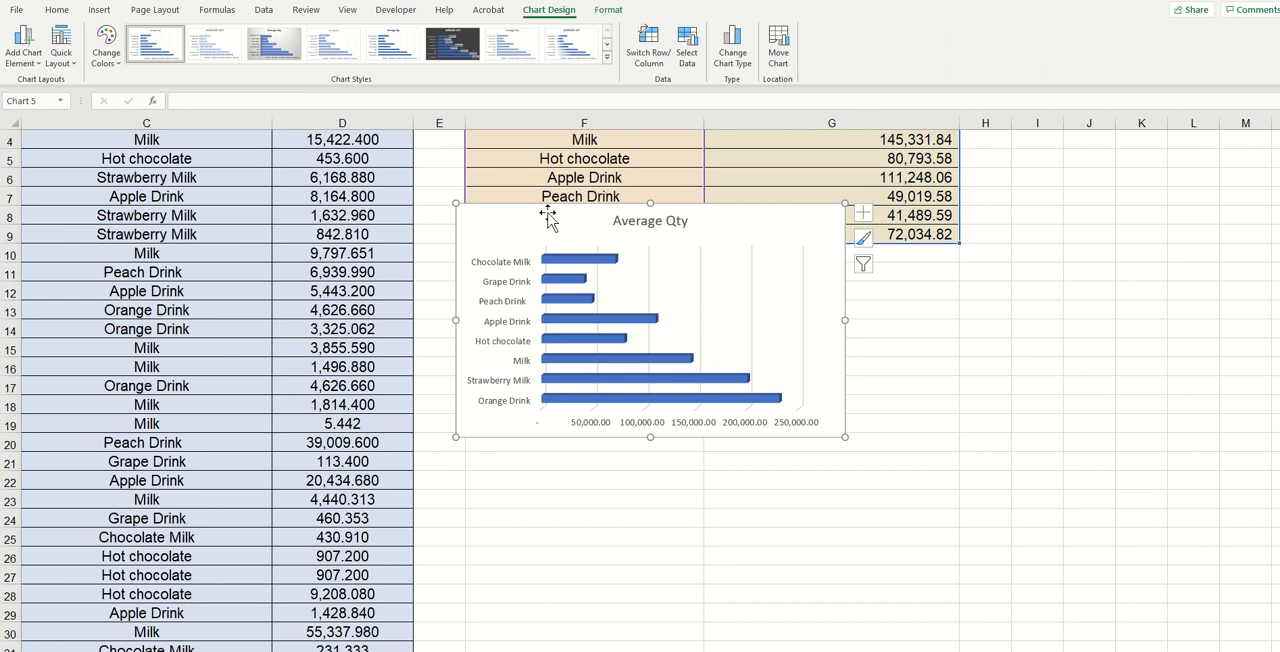
left_click_drag(543, 214, 618, 264)
left_click_drag(618, 264, 628, 280)
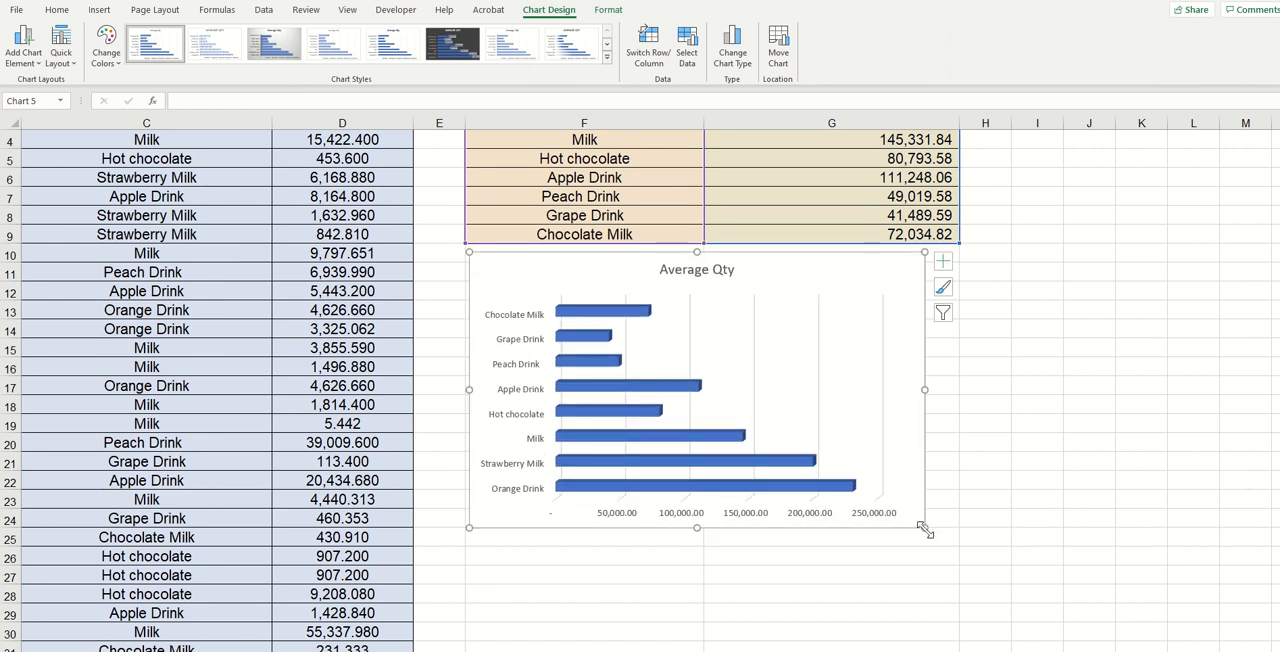
left_click_drag(922, 530, 990, 556)
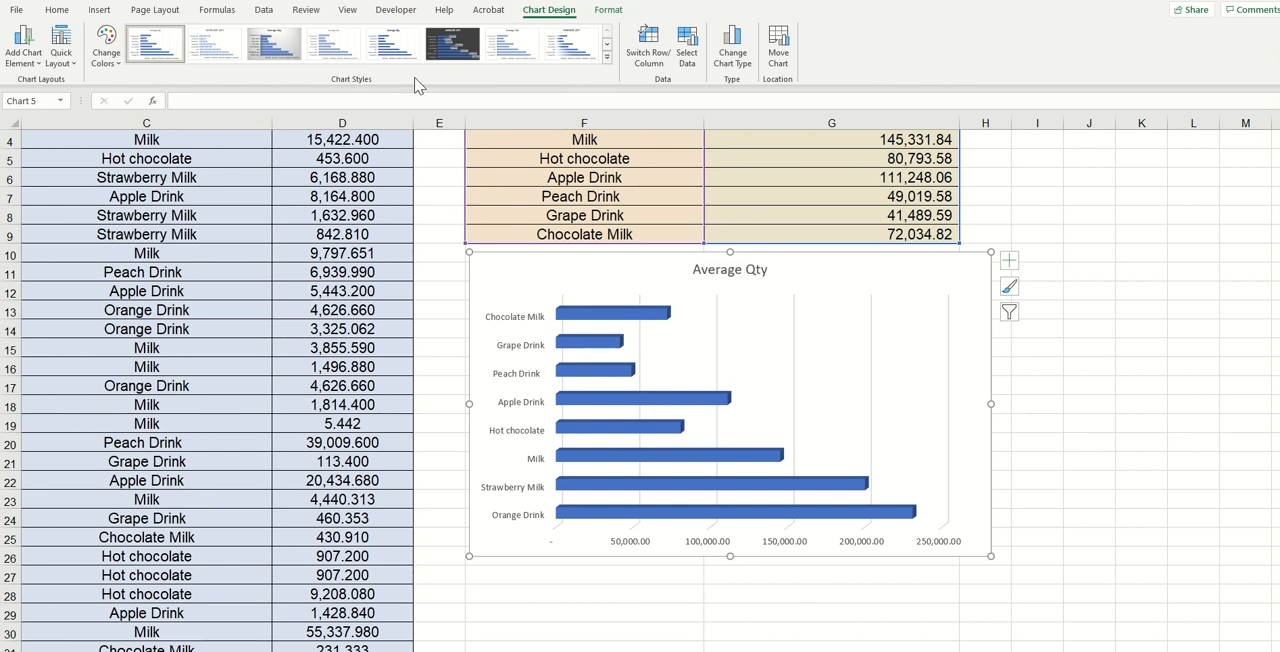
Try several chart styles and settle on the one with gradient bars and data labels.
left_click(224, 50)
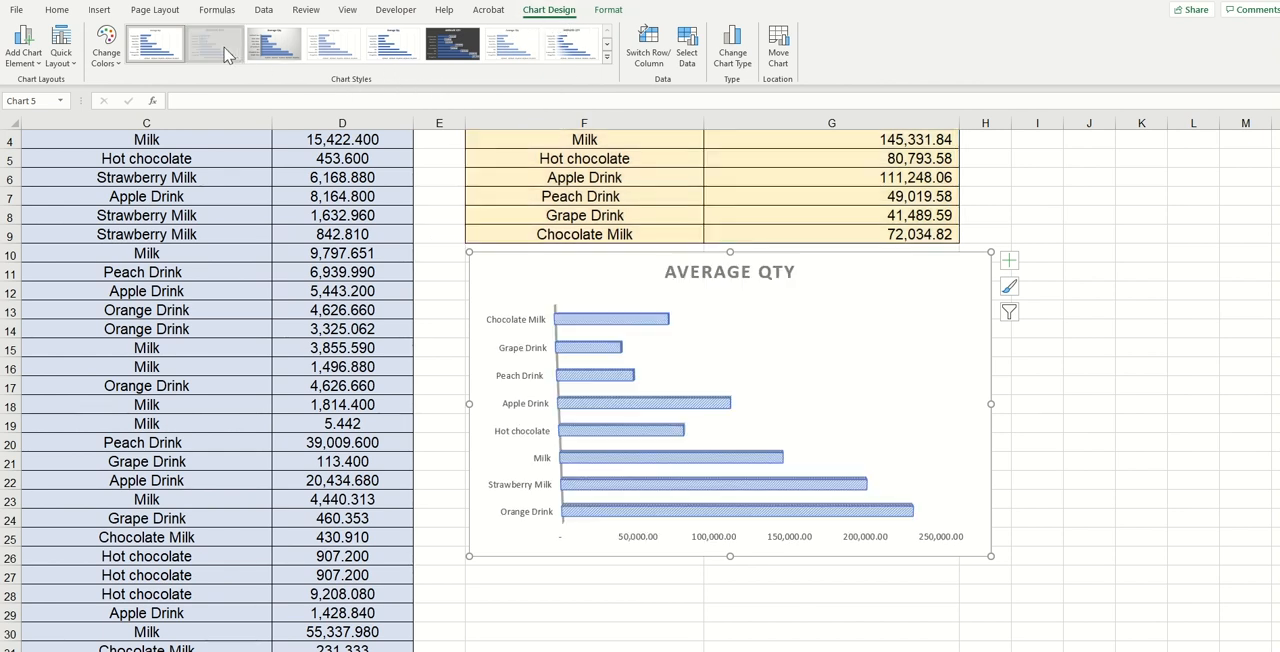
left_click(284, 52)
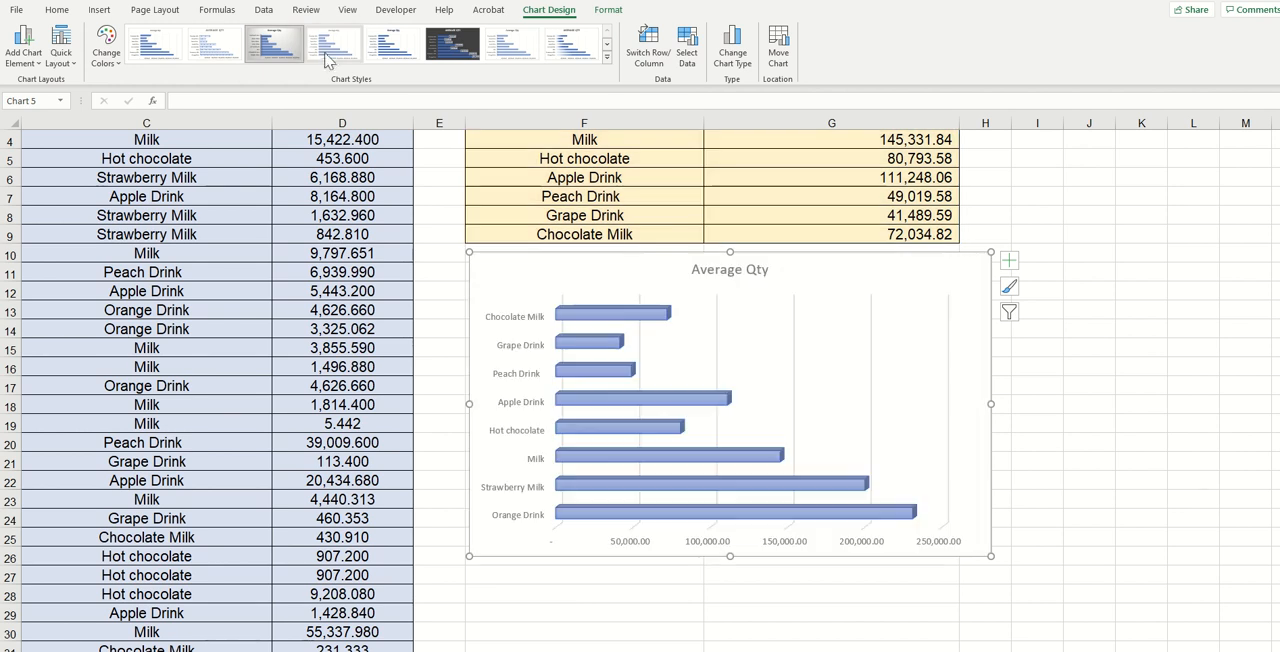
left_click(336, 58)
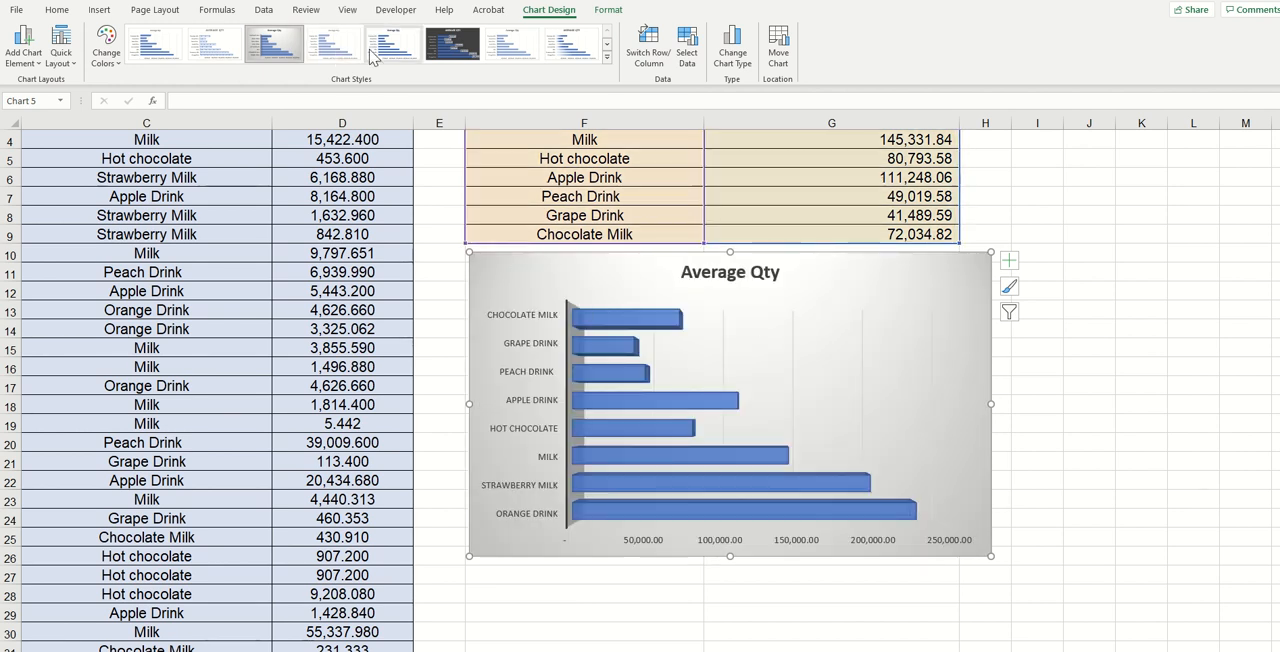
left_click(450, 52)
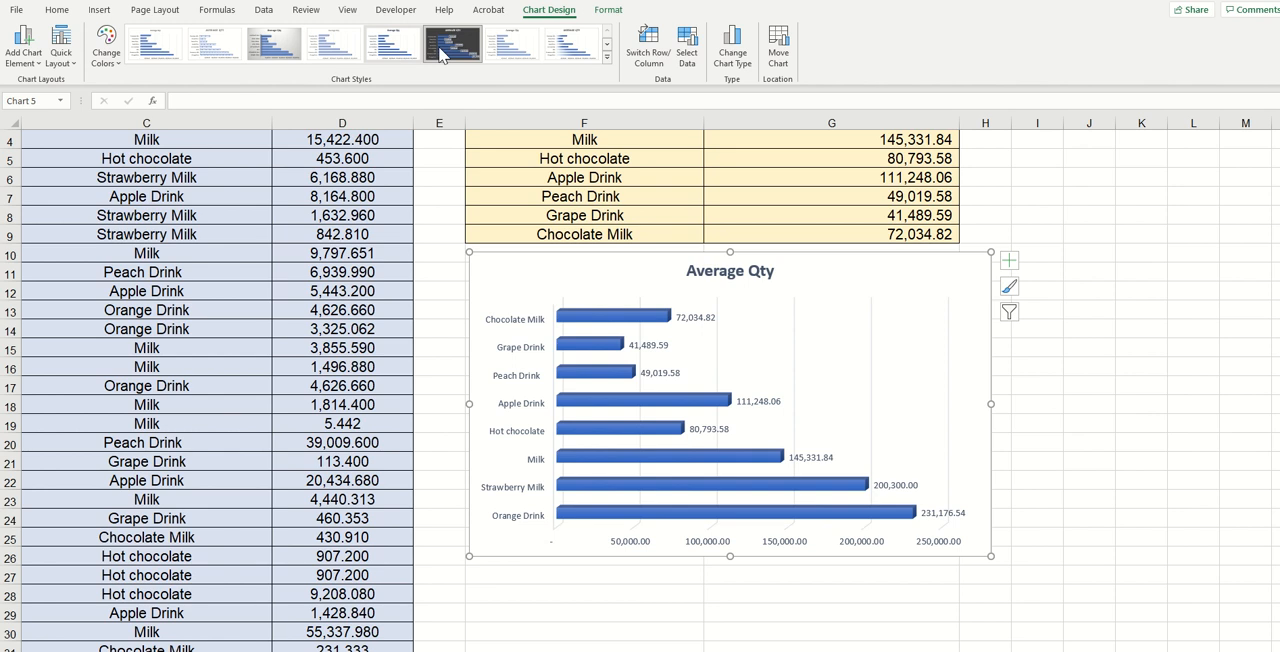
left_click(562, 50)
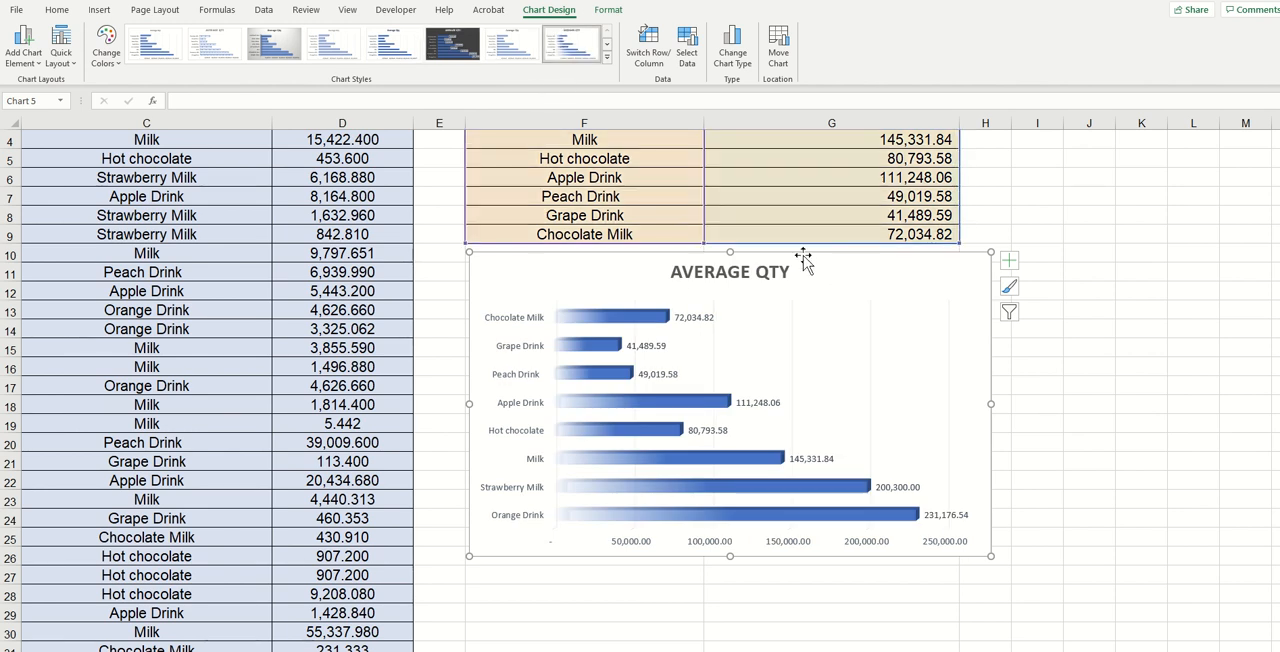
Rename the chart title to AVERAGE QTY SOLD.
scroll(735, 290, "up", 1)
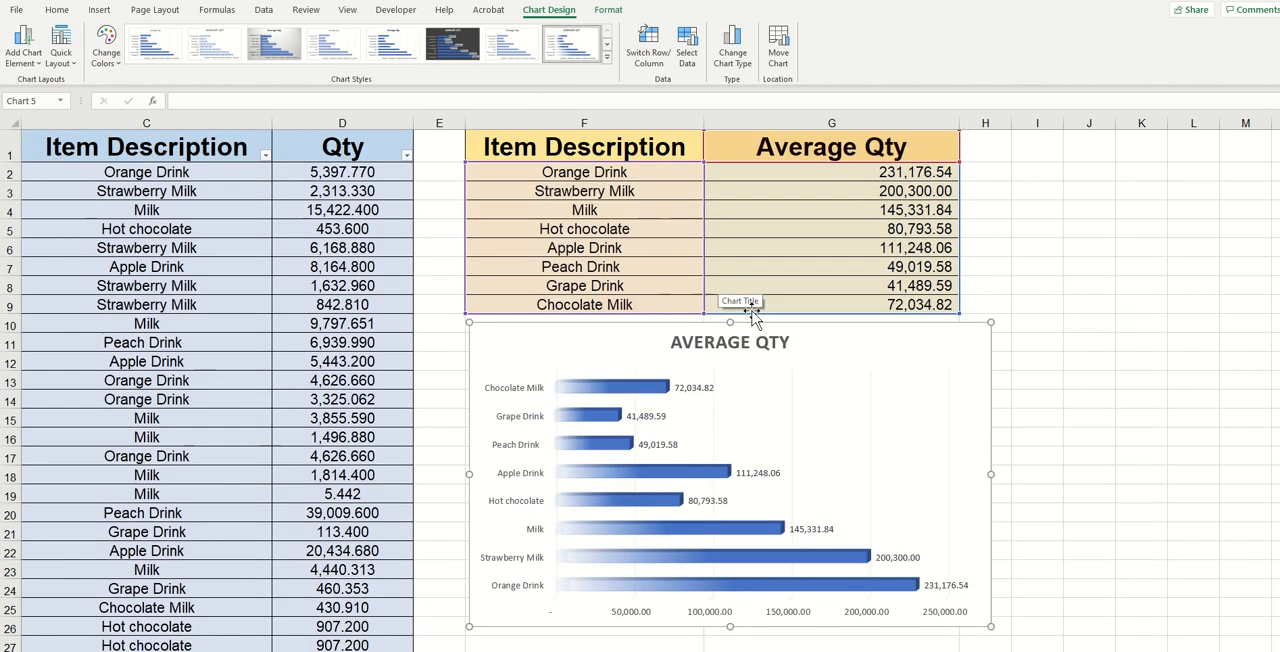
scroll(765, 410, "down", 1)
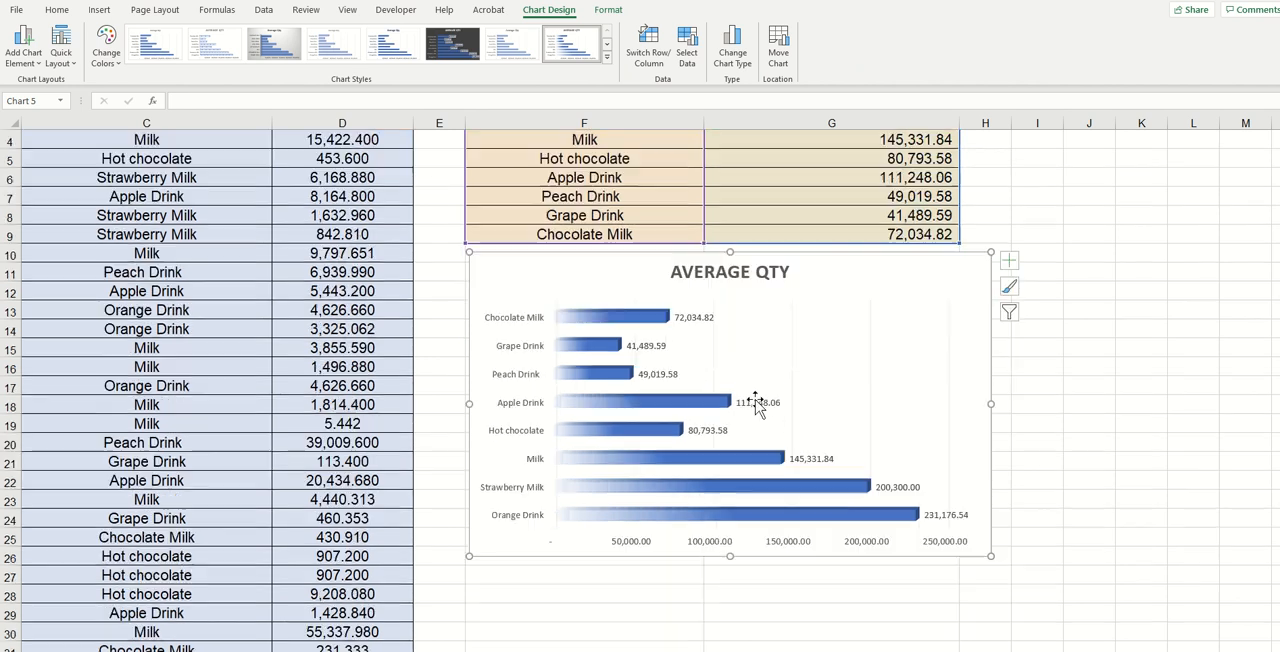
left_click(728, 274)
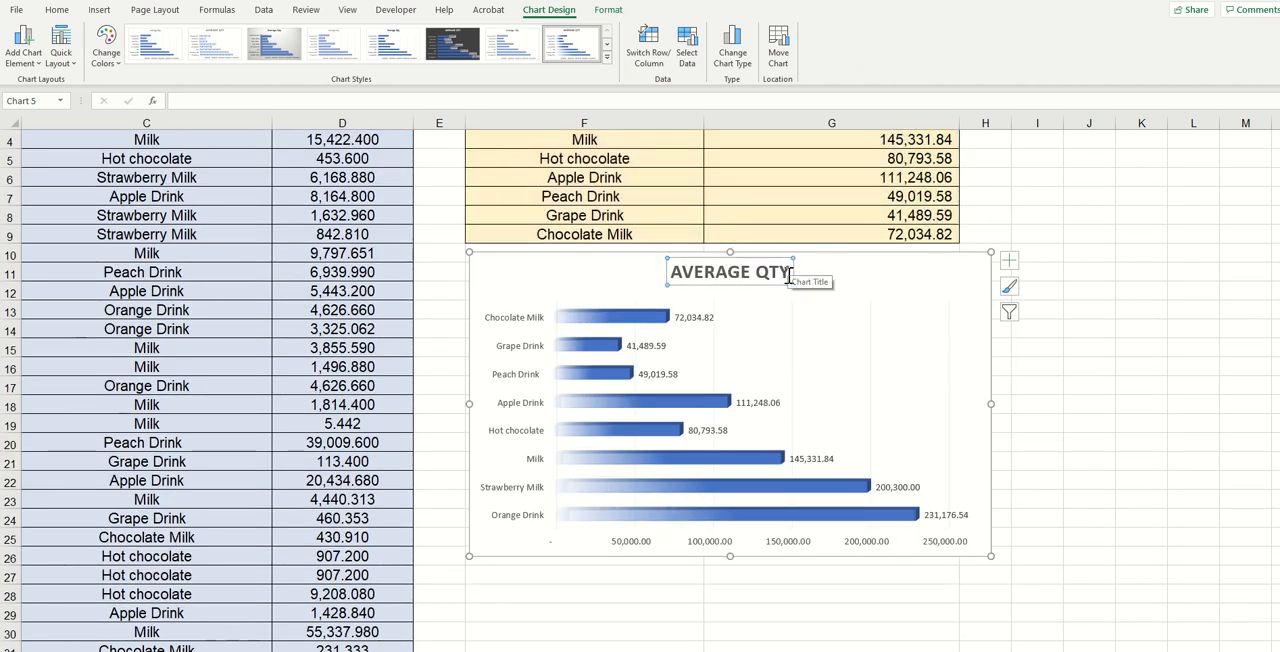
left_click_drag(789, 274, 667, 268)
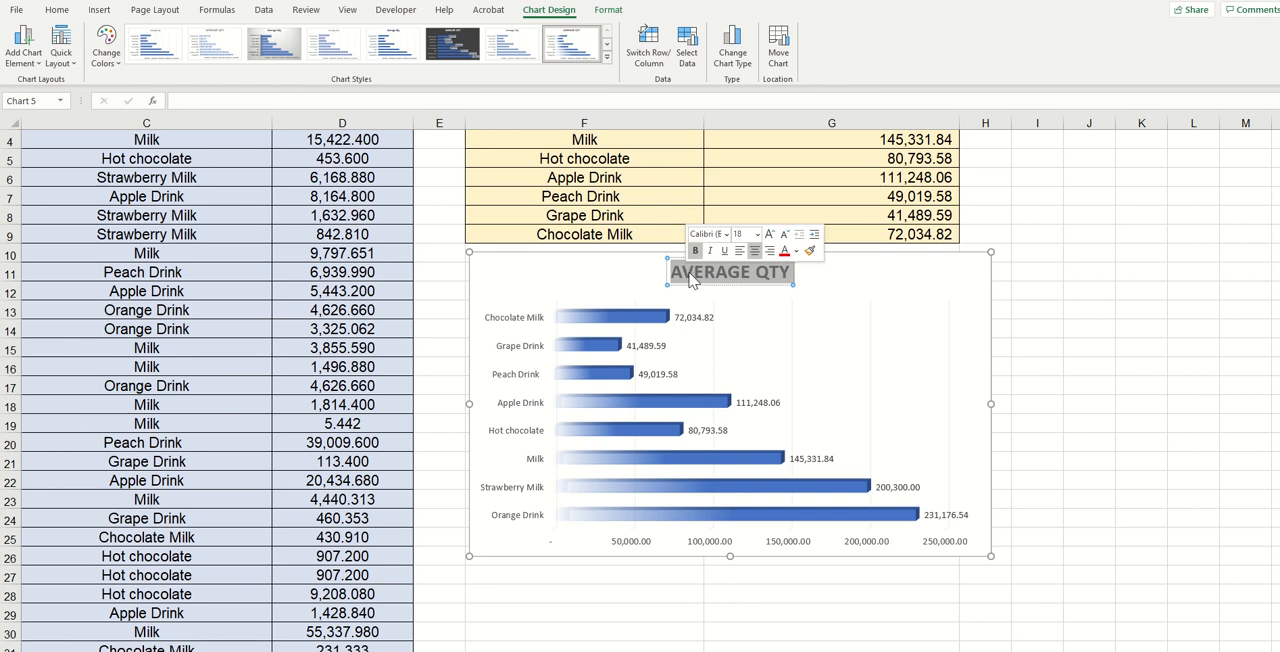
type("AV")
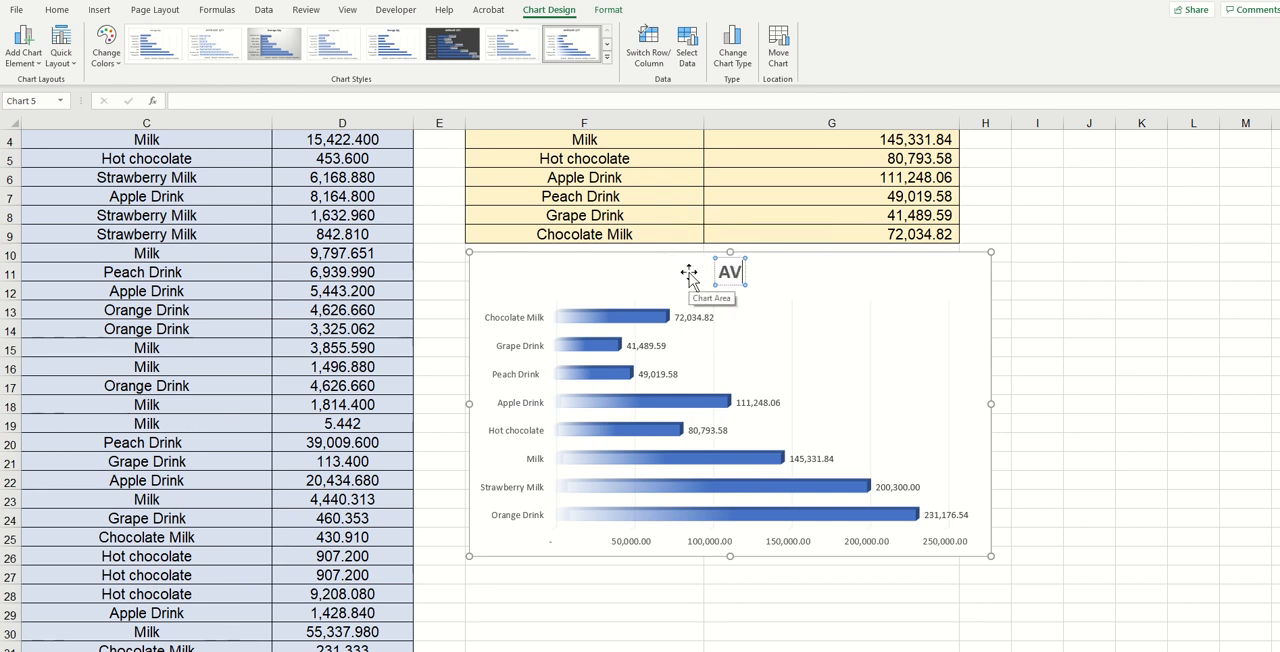
type("ERAGE QTY SOLD")
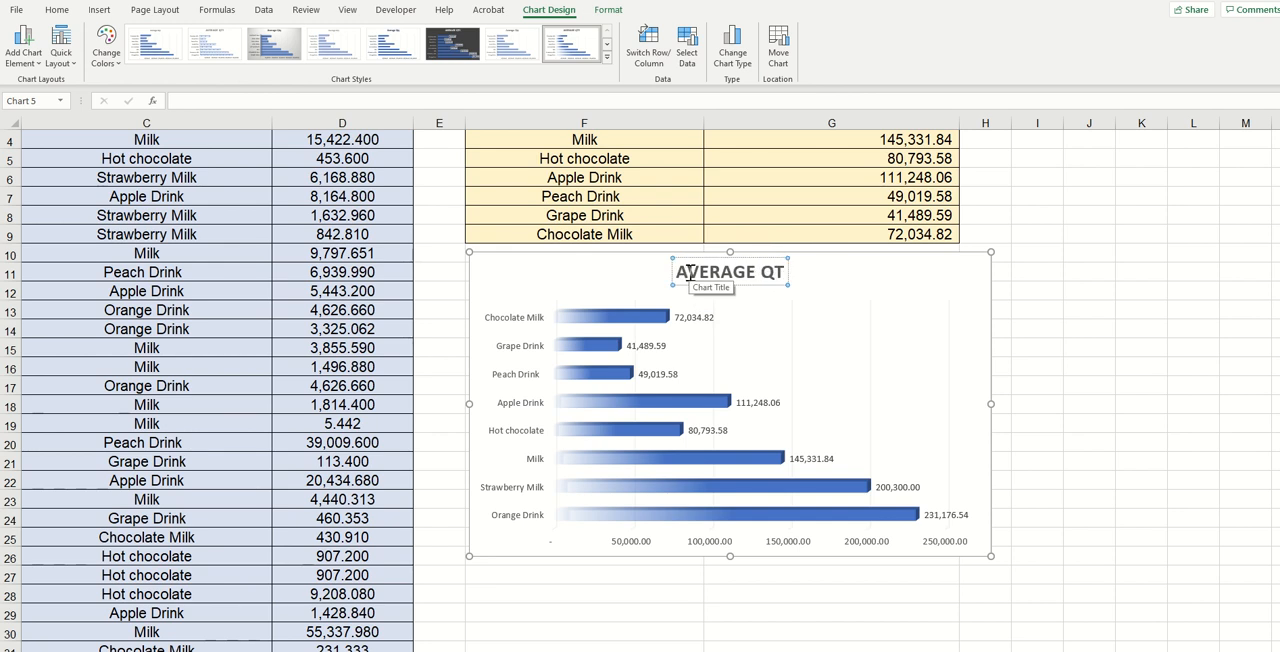
Add axis titles to the chart.
left_click(932, 290)
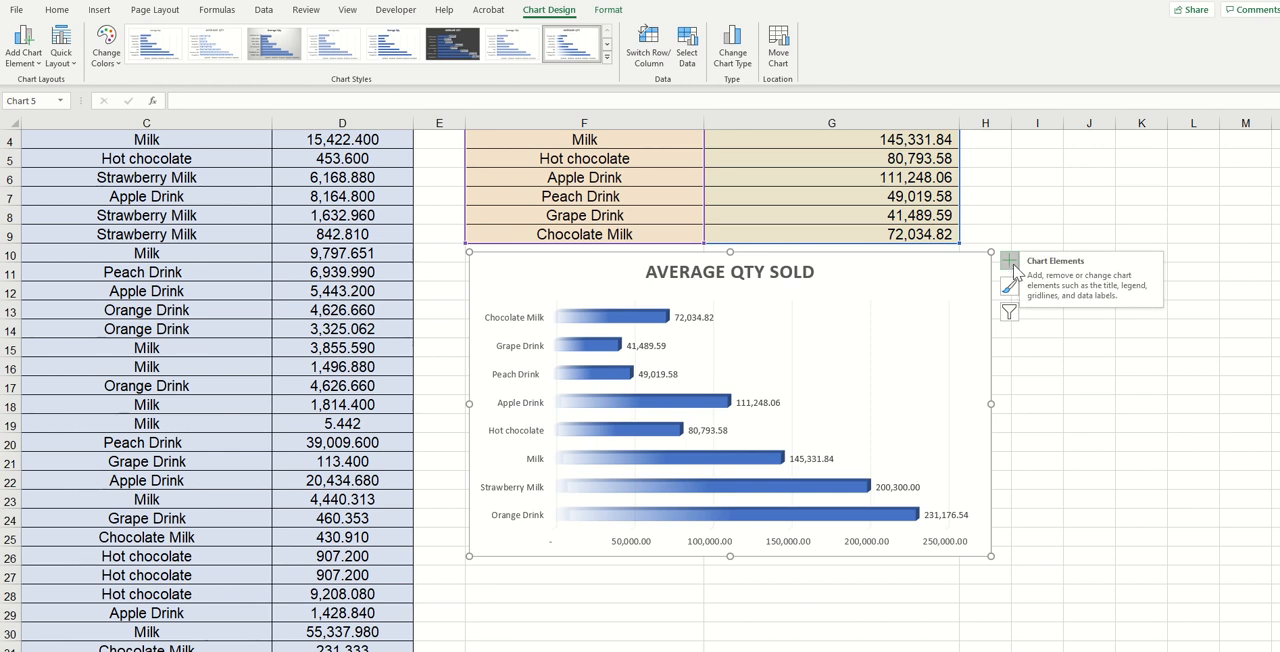
left_click(1010, 262)
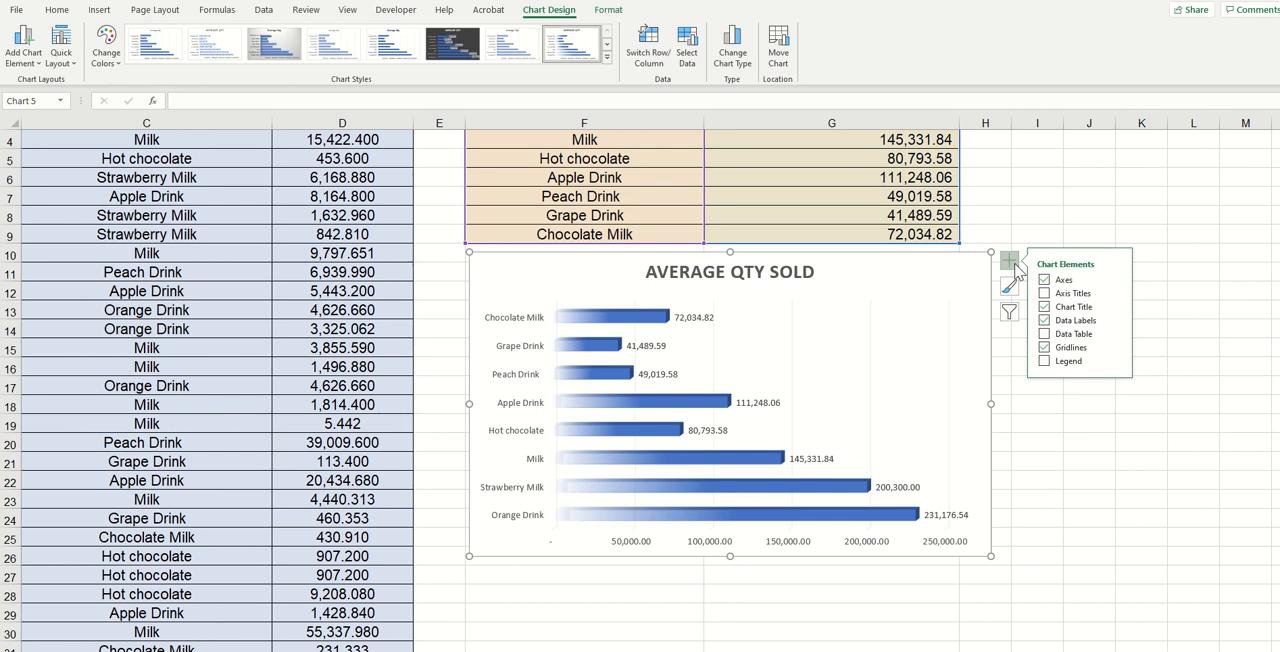
left_click(1044, 294)
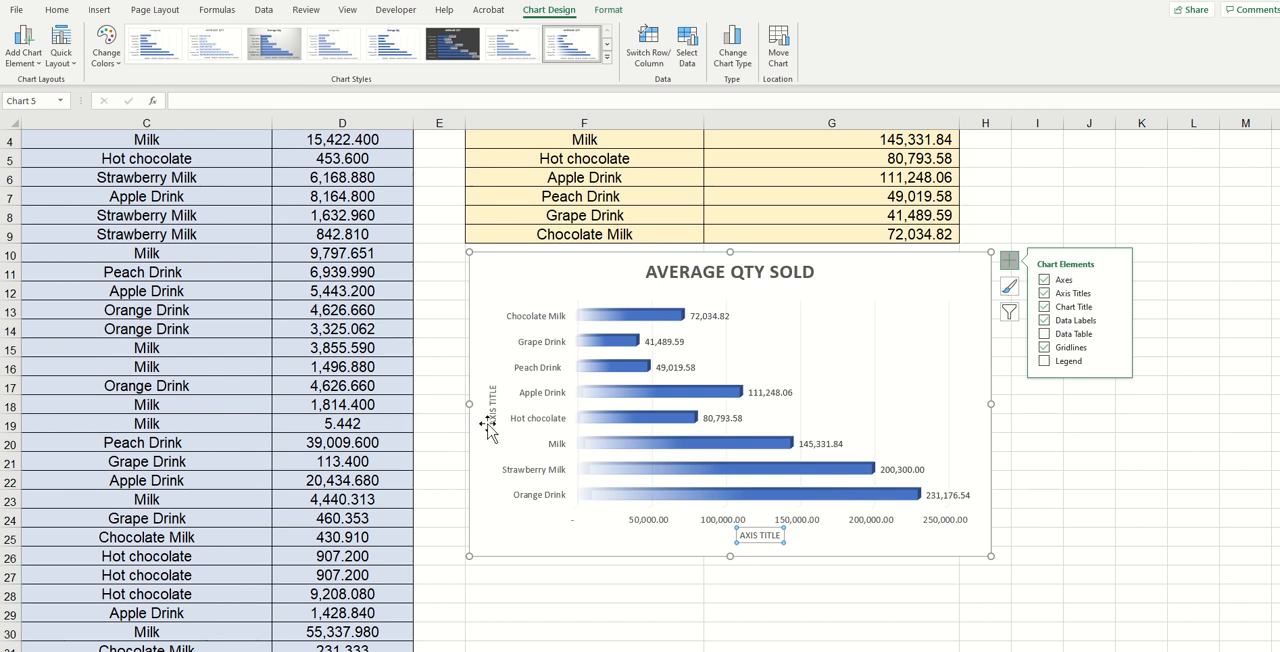
Rename the horizontal axis title to QTY.
left_click(741, 537)
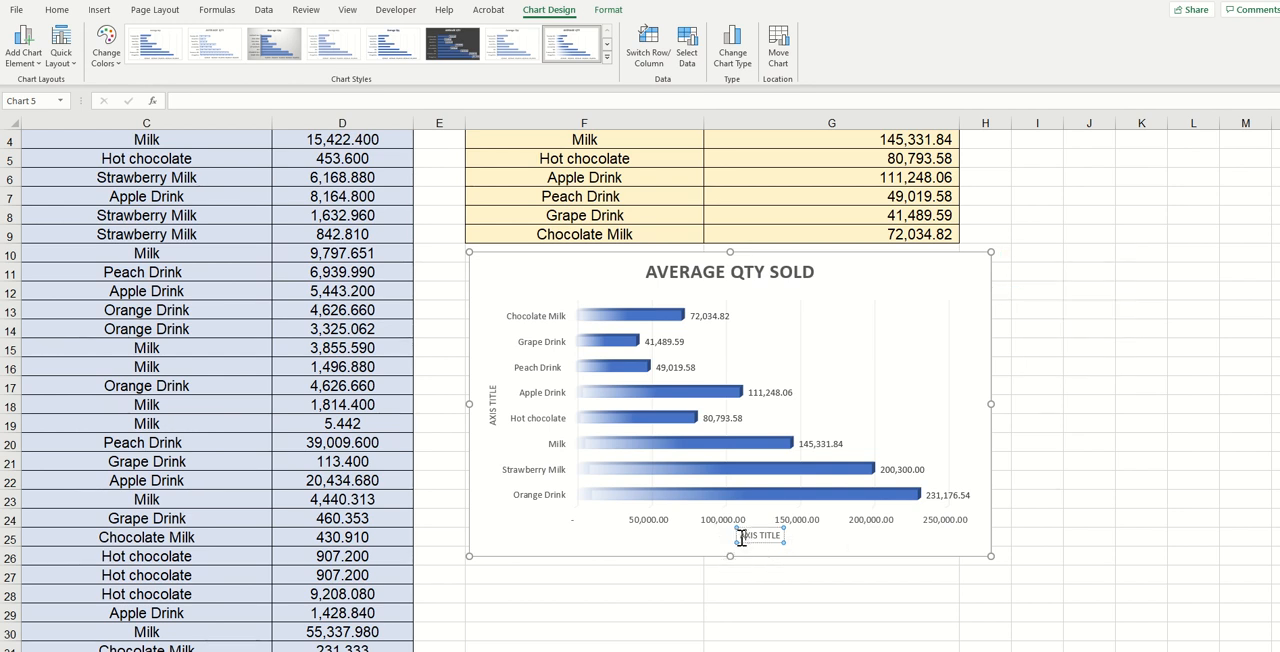
left_click_drag(741, 537, 786, 537)
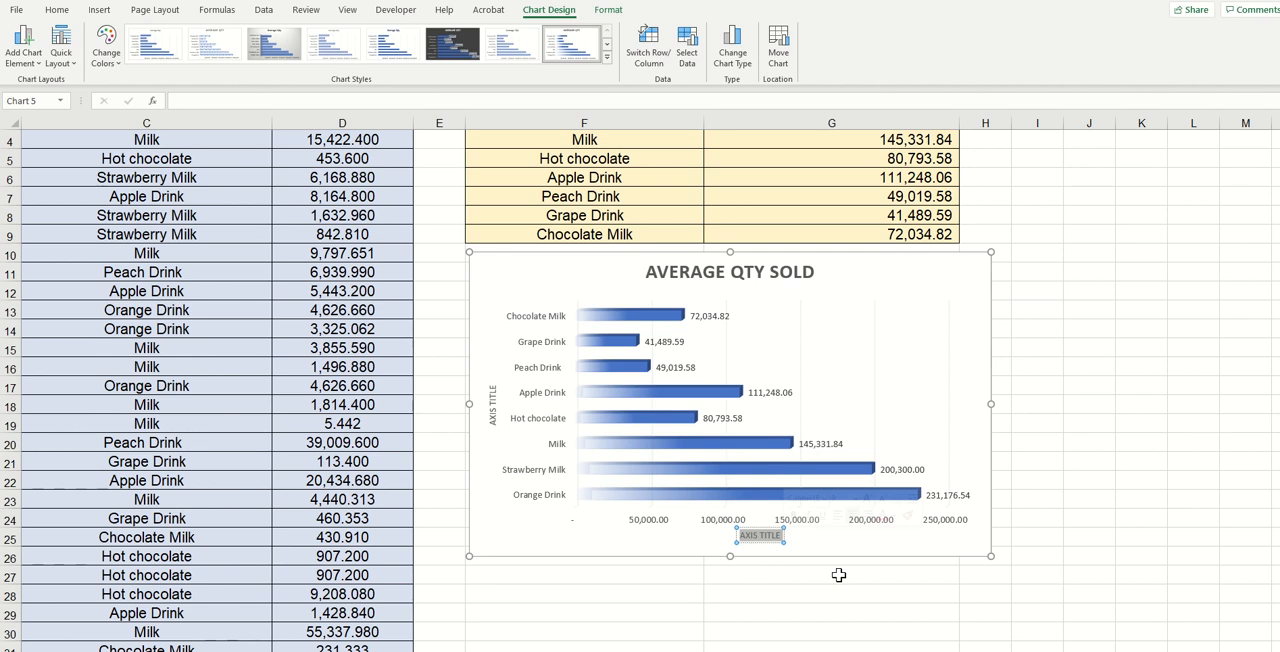
type("QTY")
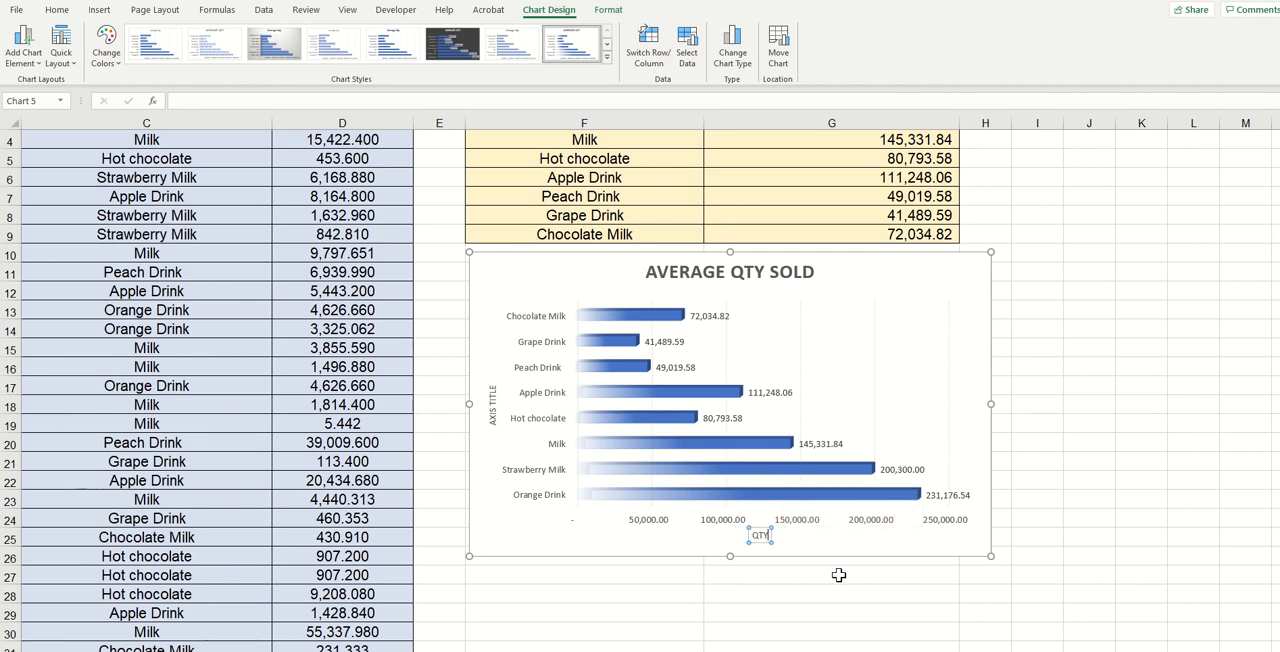
Rename the vertical axis title to DRINK TYPE.
left_click(492, 419)
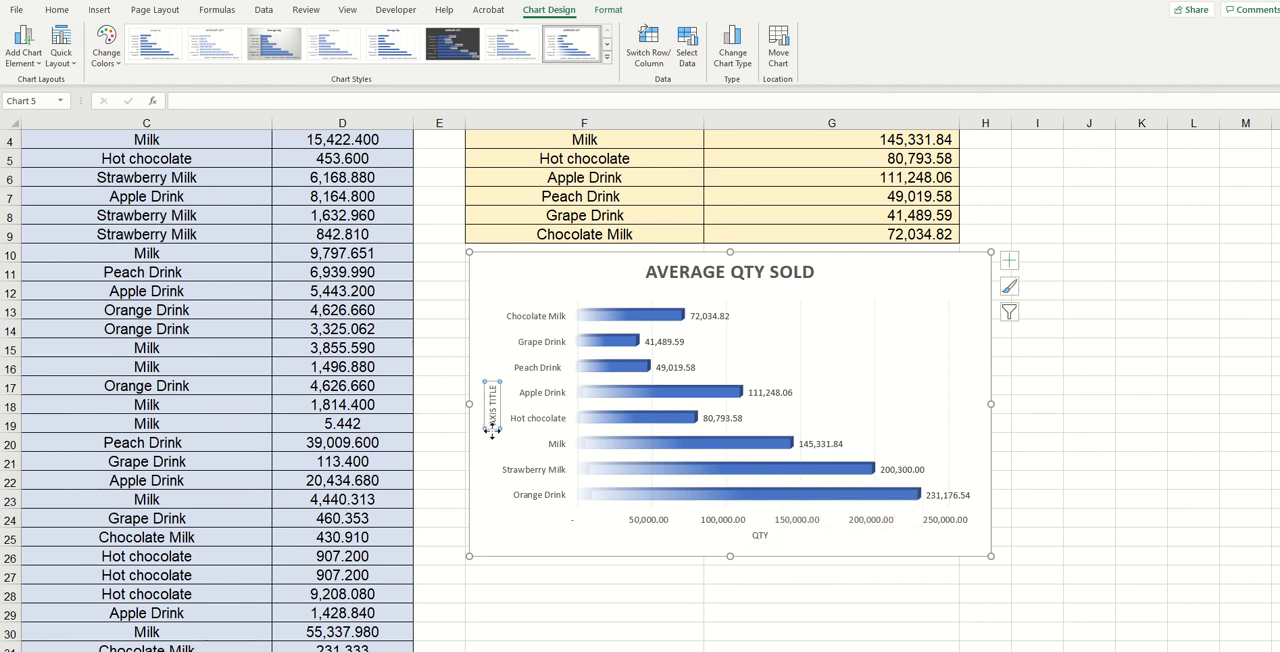
left_click_drag(492, 430, 492, 367)
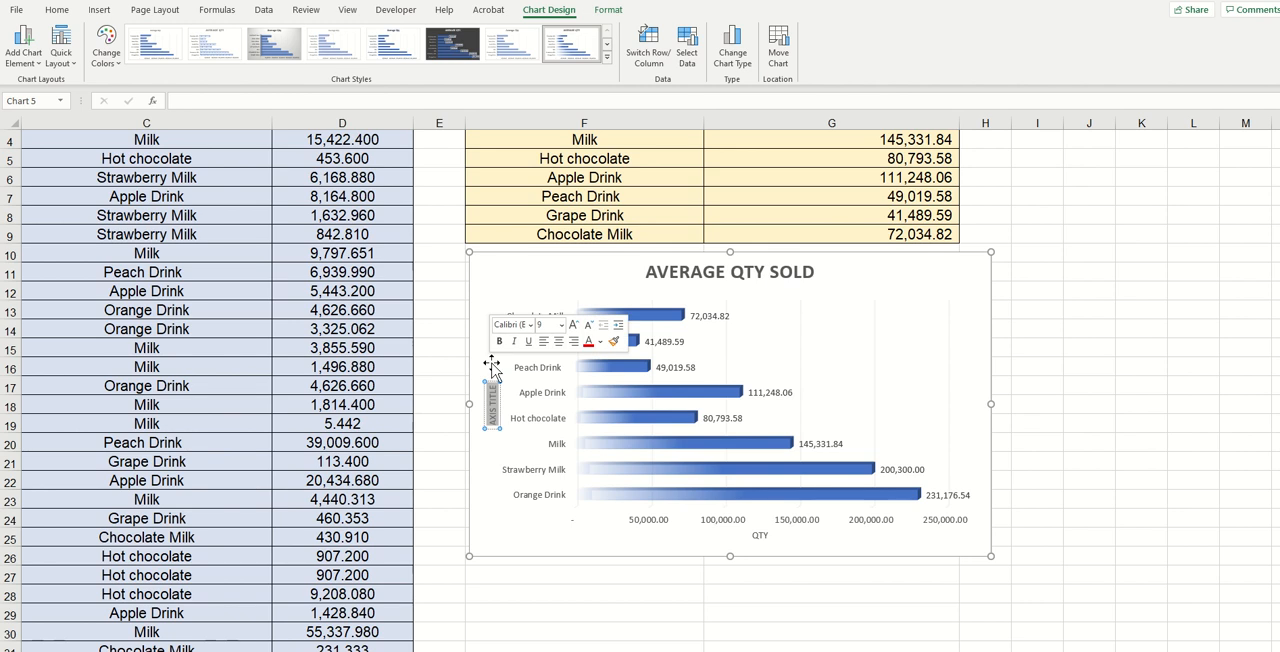
type("DRINK TYPE")
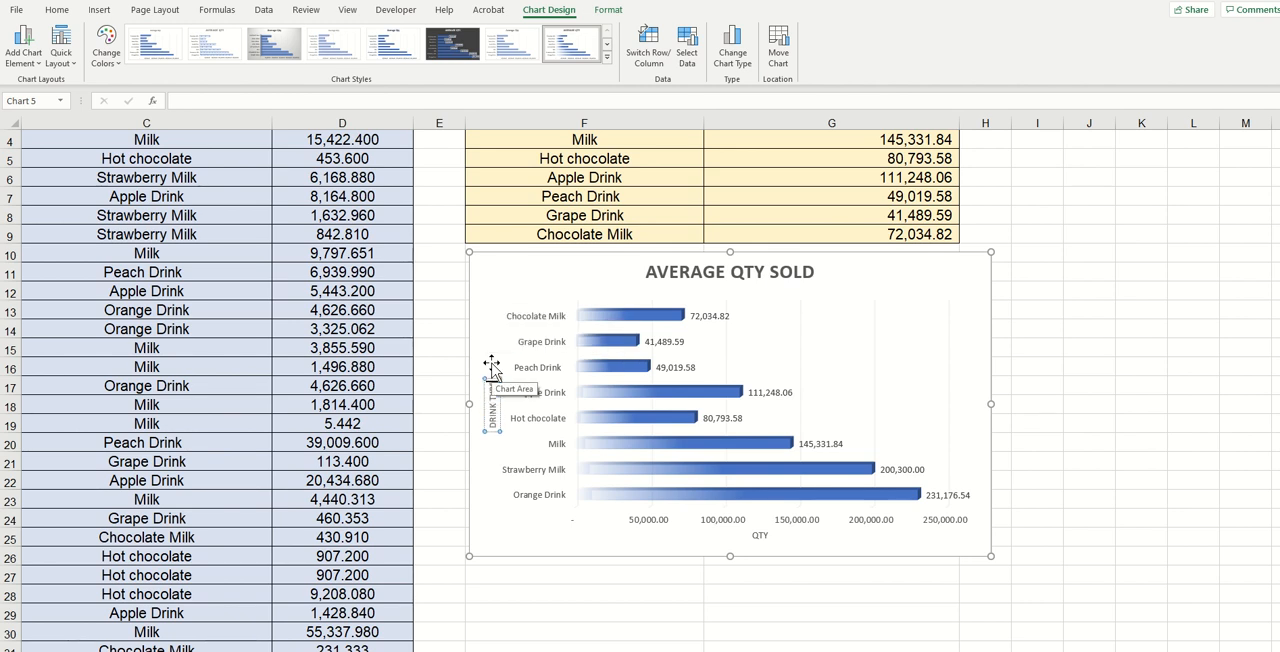
left_click(491, 368)
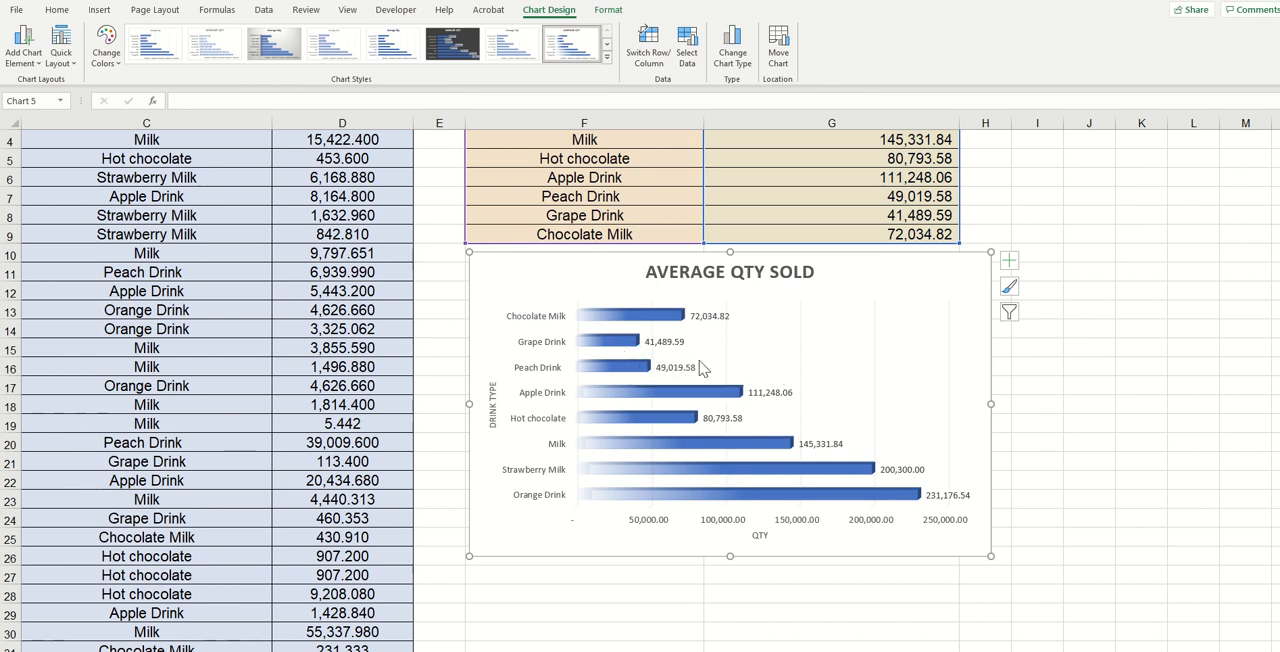
Fill only the Grape Drink bar with the standard purple colour.
left_click(628, 348)
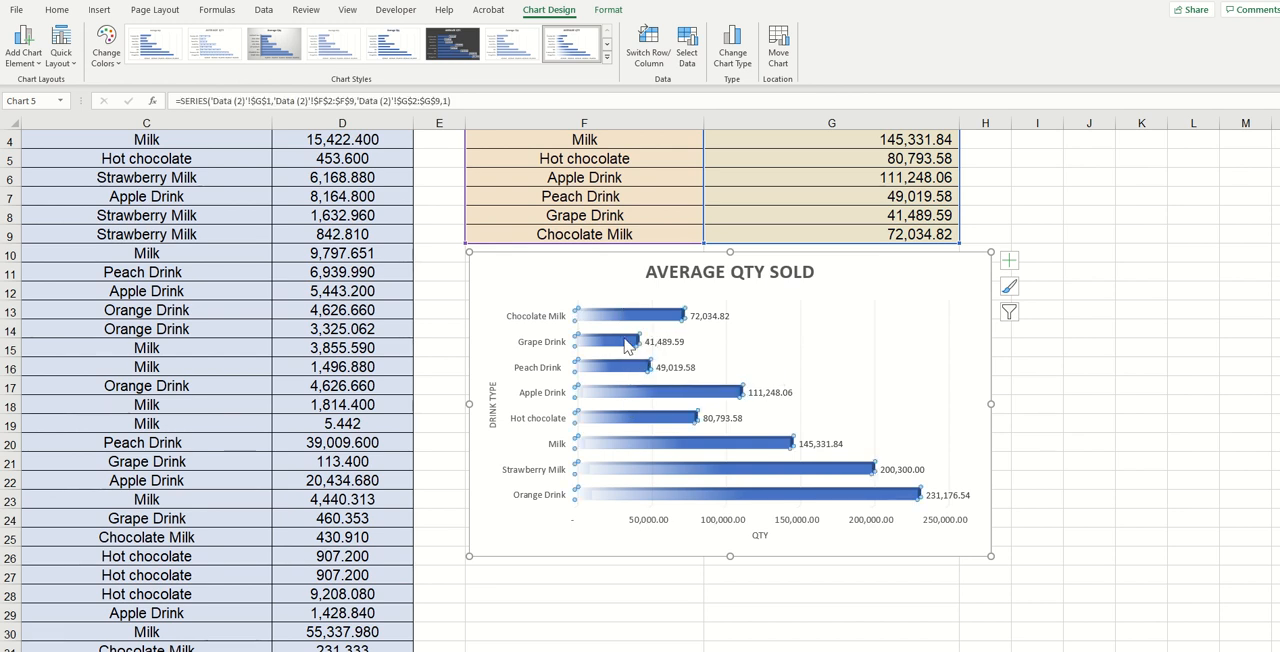
left_click(622, 346)
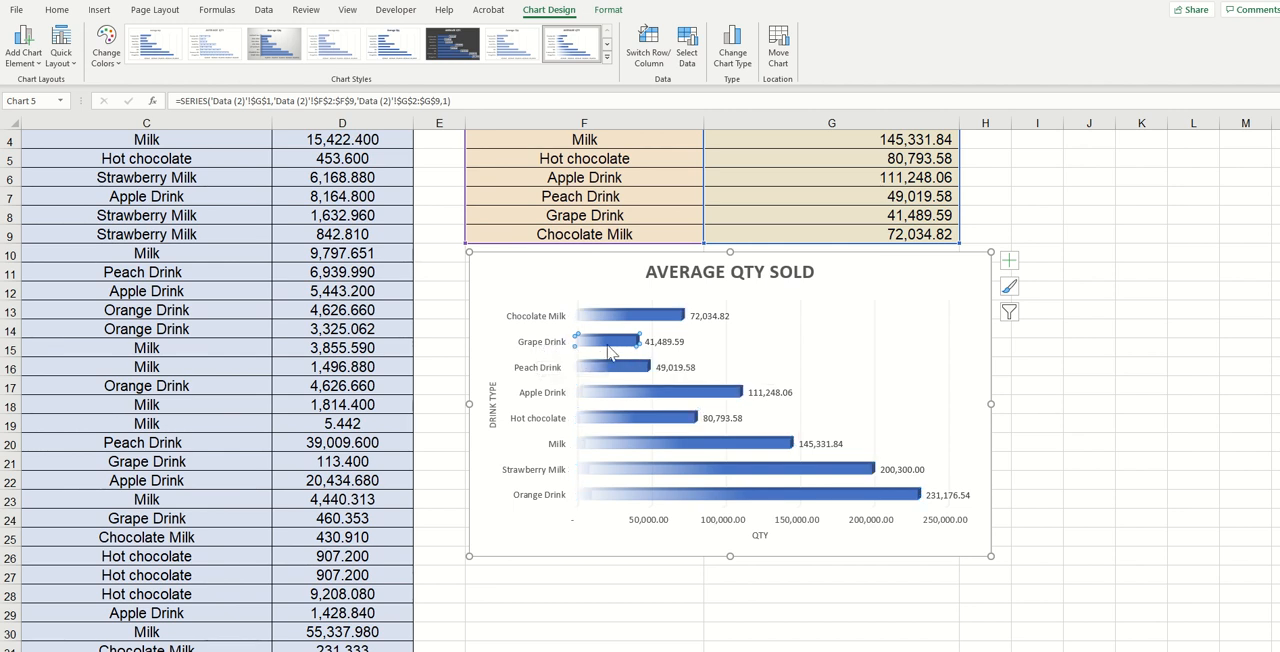
left_click(57, 10)
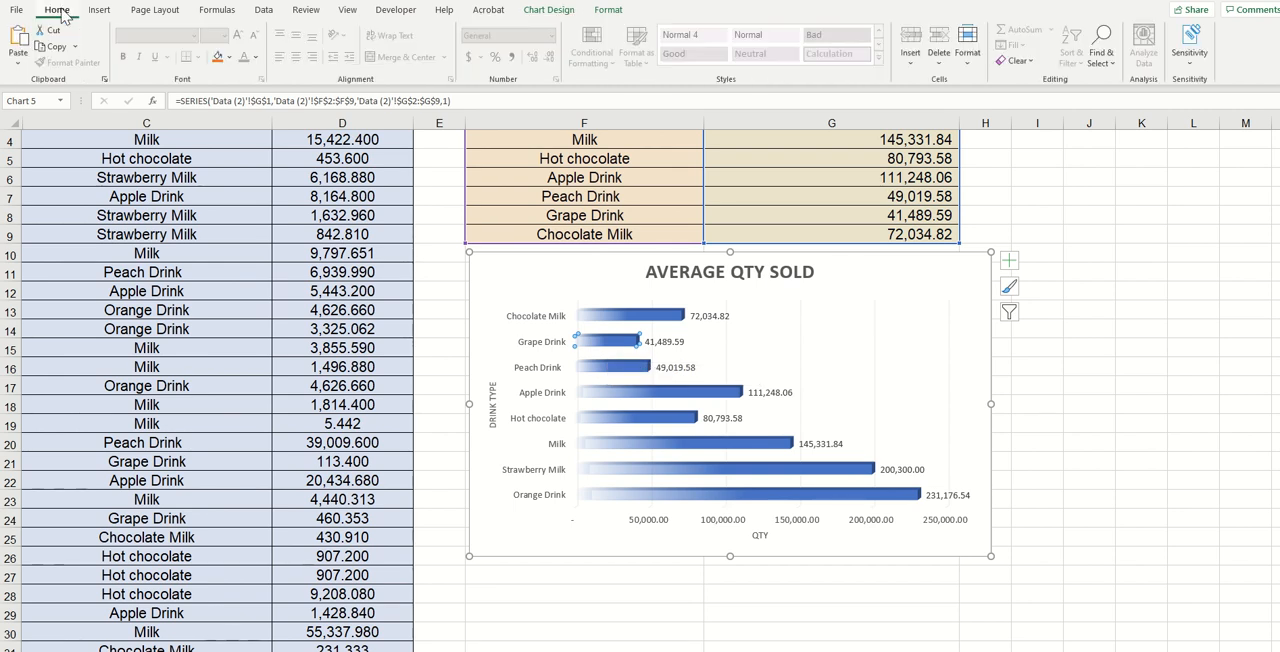
left_click(231, 59)
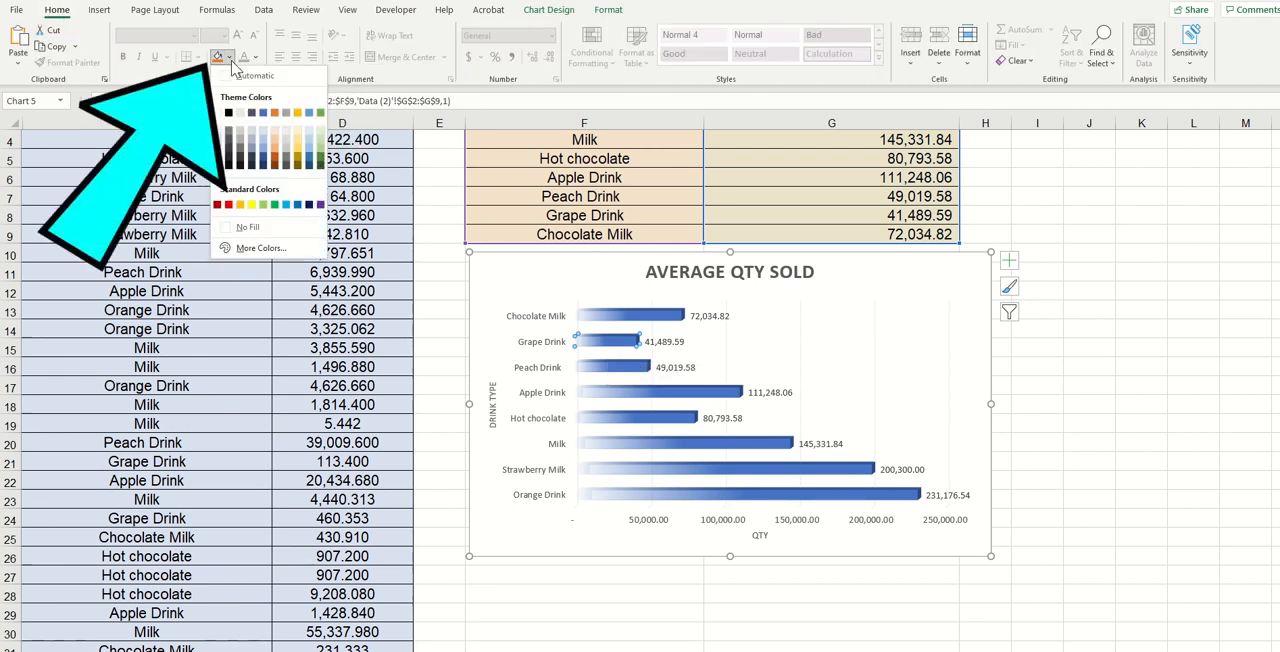
left_click(320, 204)
left_click(954, 341)
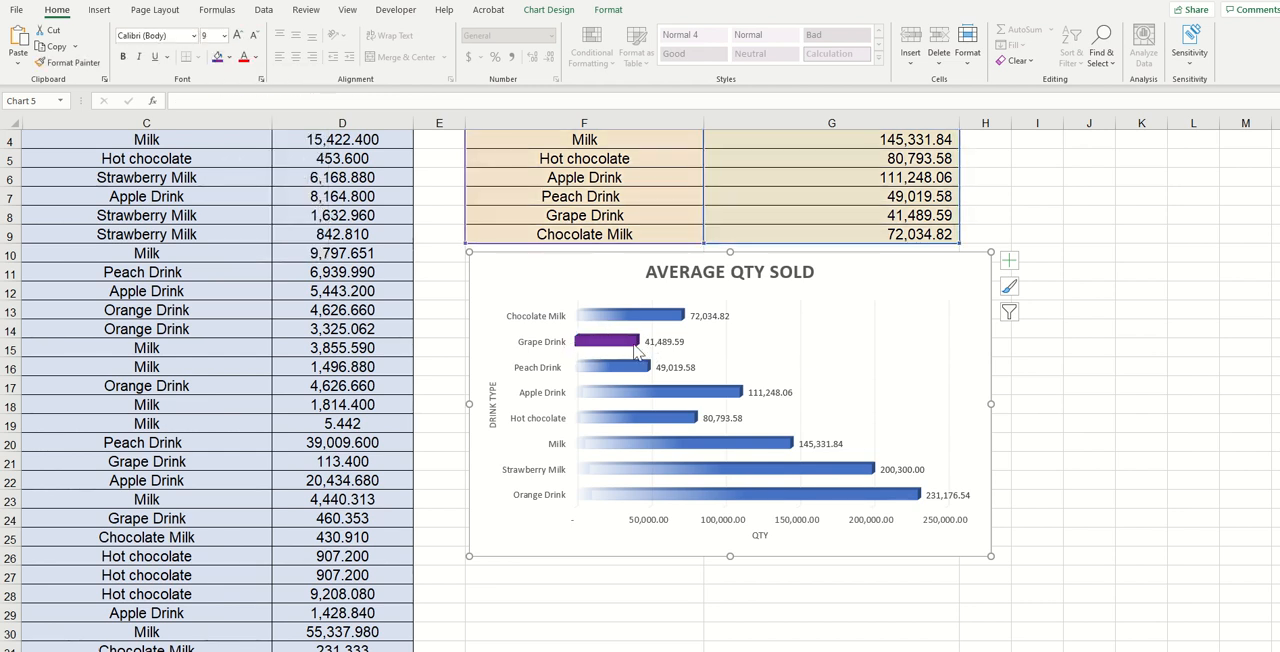
mouse_move(621, 348)
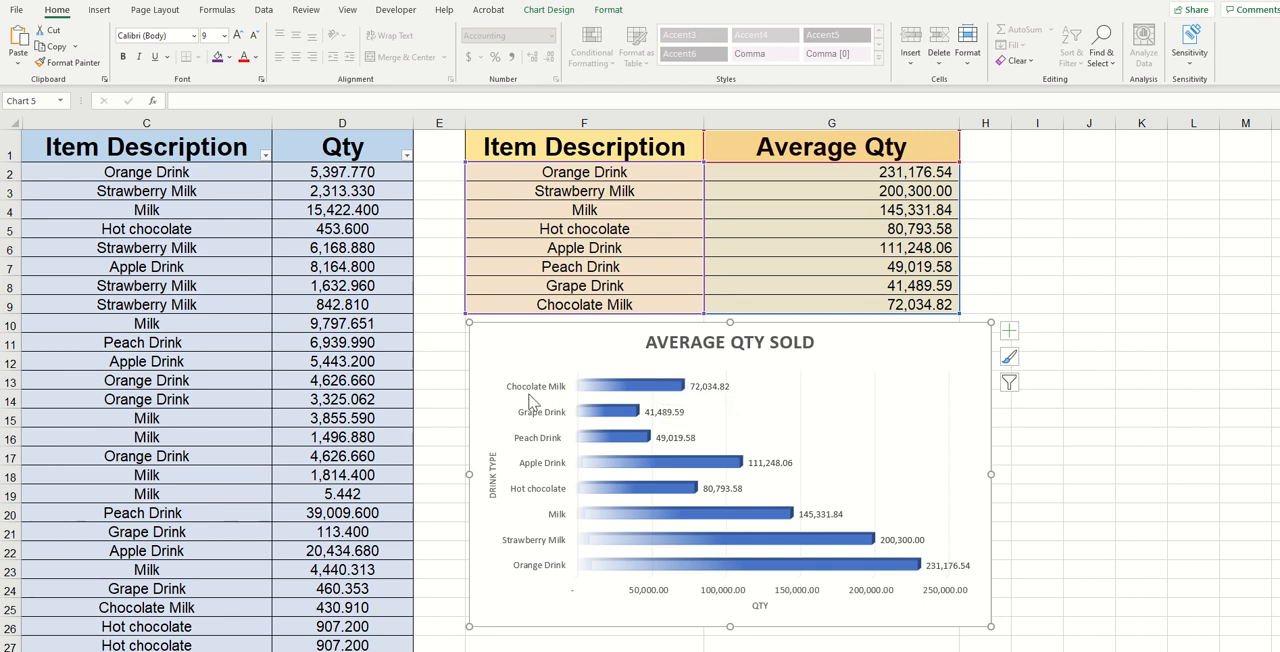
left_click(703, 390)
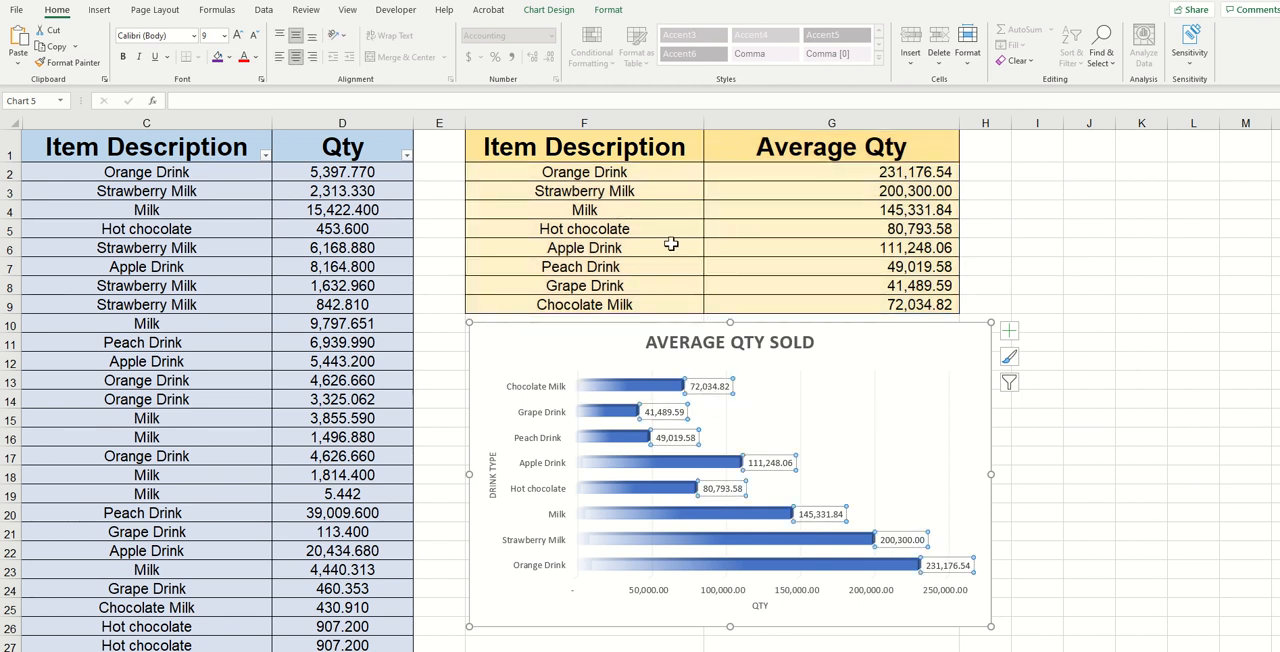
left_click(868, 303)
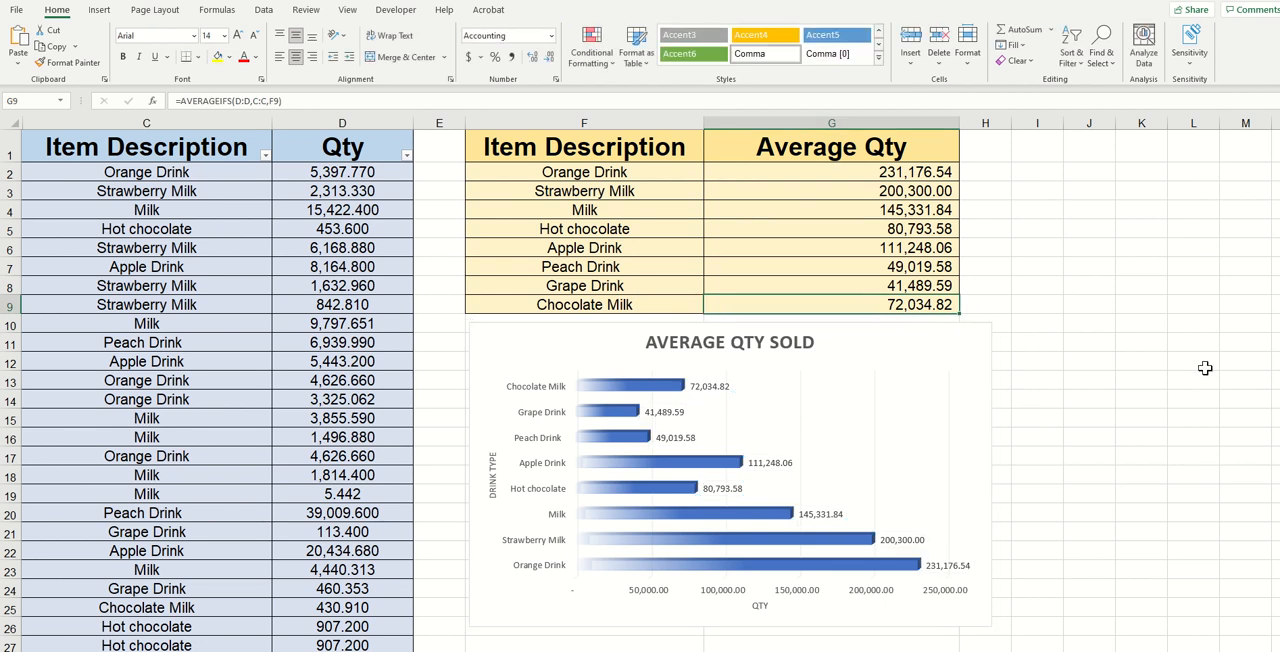
Replace the Chocolate Milk average quantity with the value 50000.
type("50000")
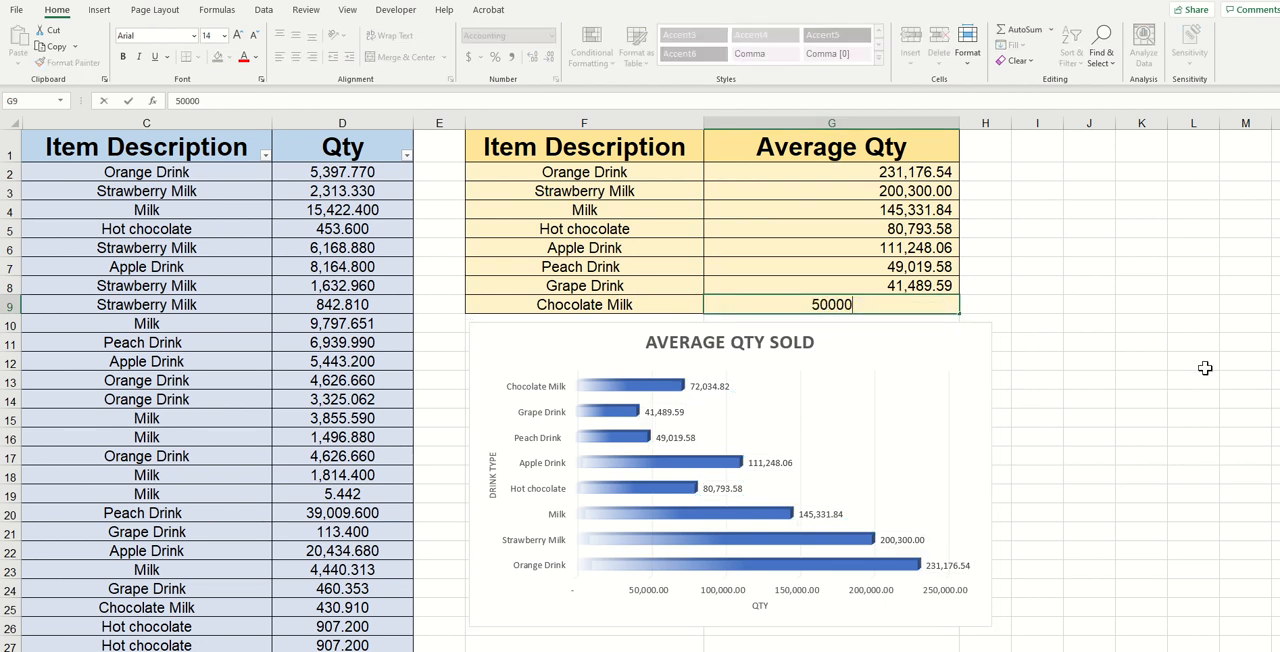
key("Return")
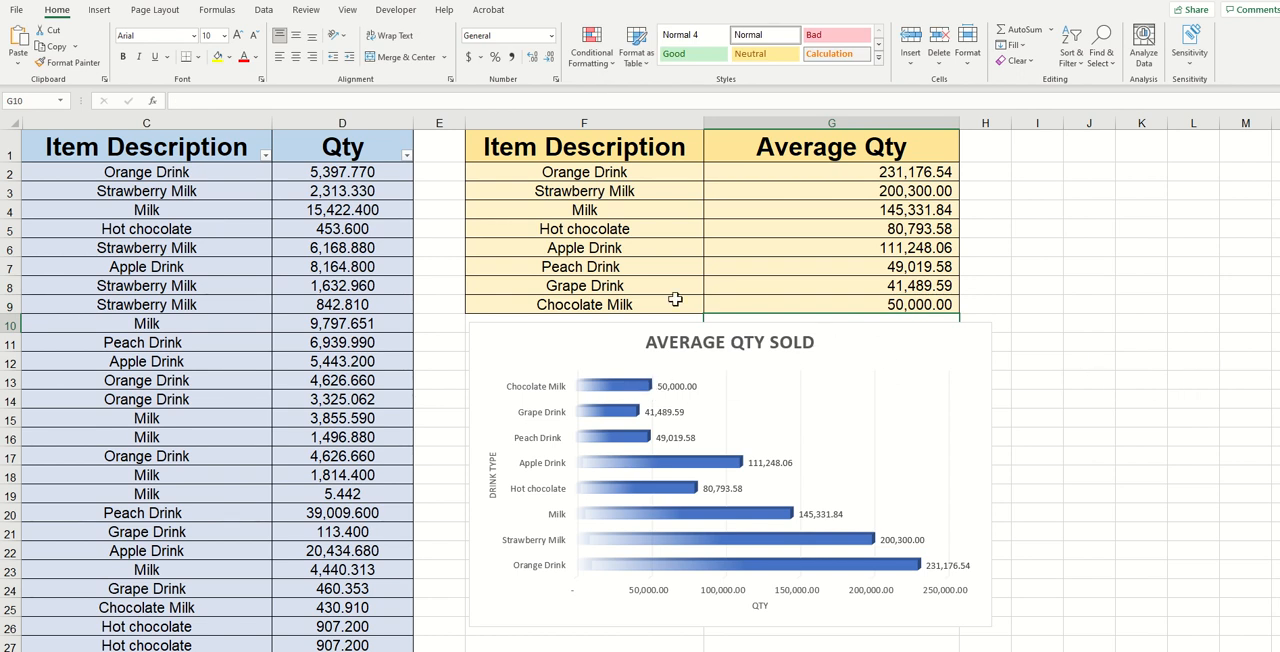
Rename the Chocolate Milk label to Super Chocolate Milk and undo the rename.
double_click(590, 302)
key("Escape")
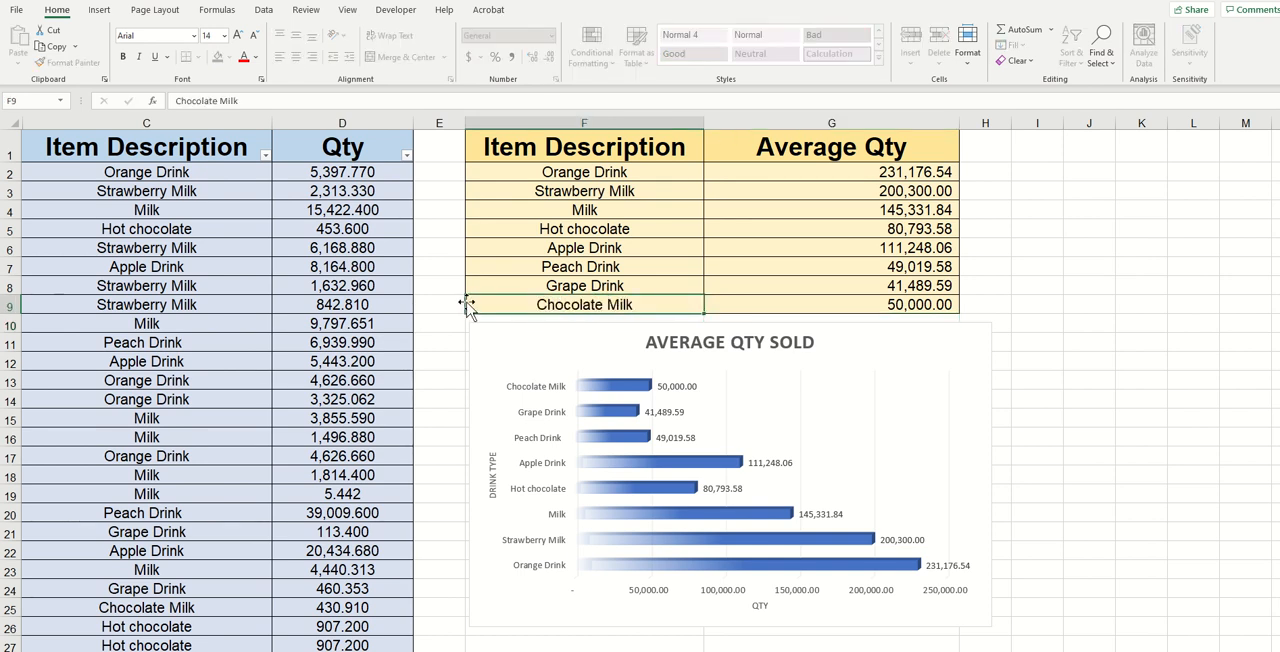
double_click(483, 305)
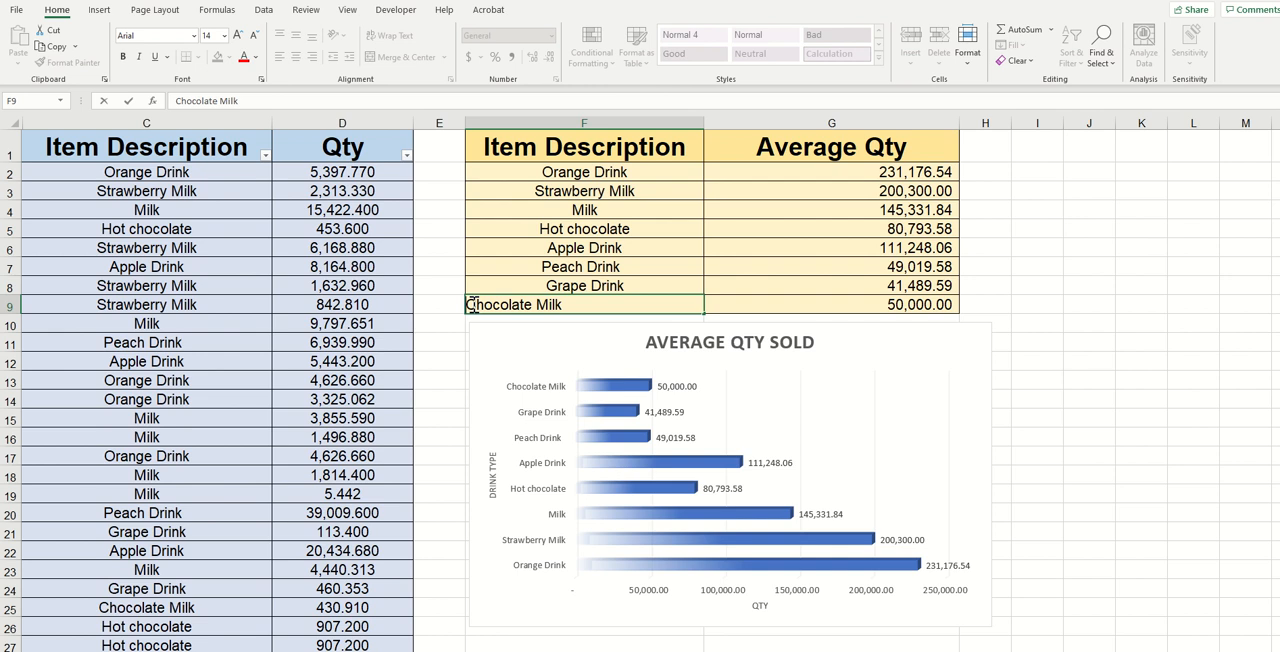
type("Super")
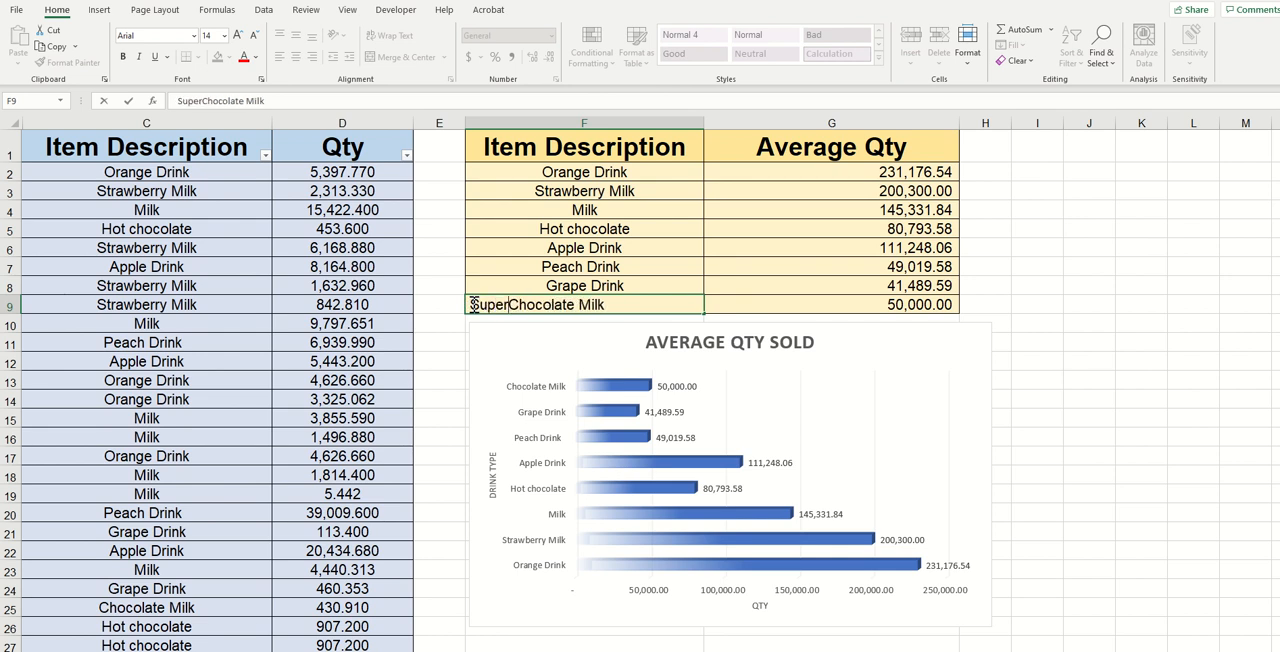
key("Return")
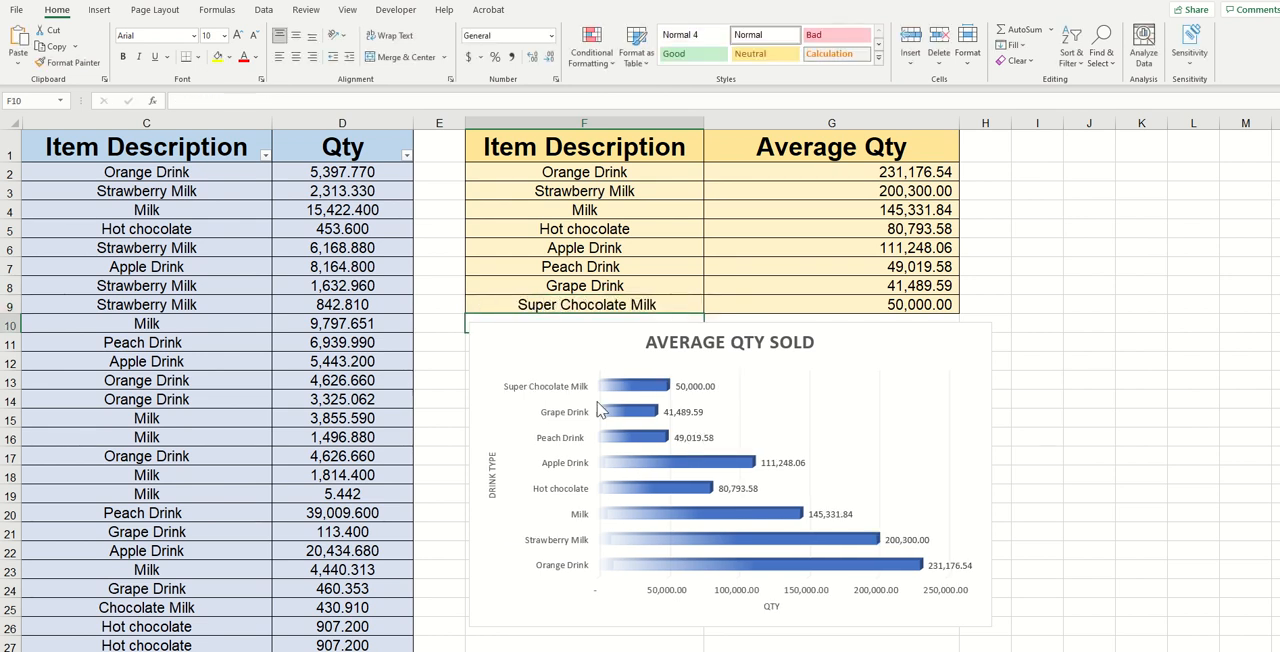
left_click(548, 304)
key("ctrl+z")
Select the chart area of the bar chart.
left_click(968, 340)
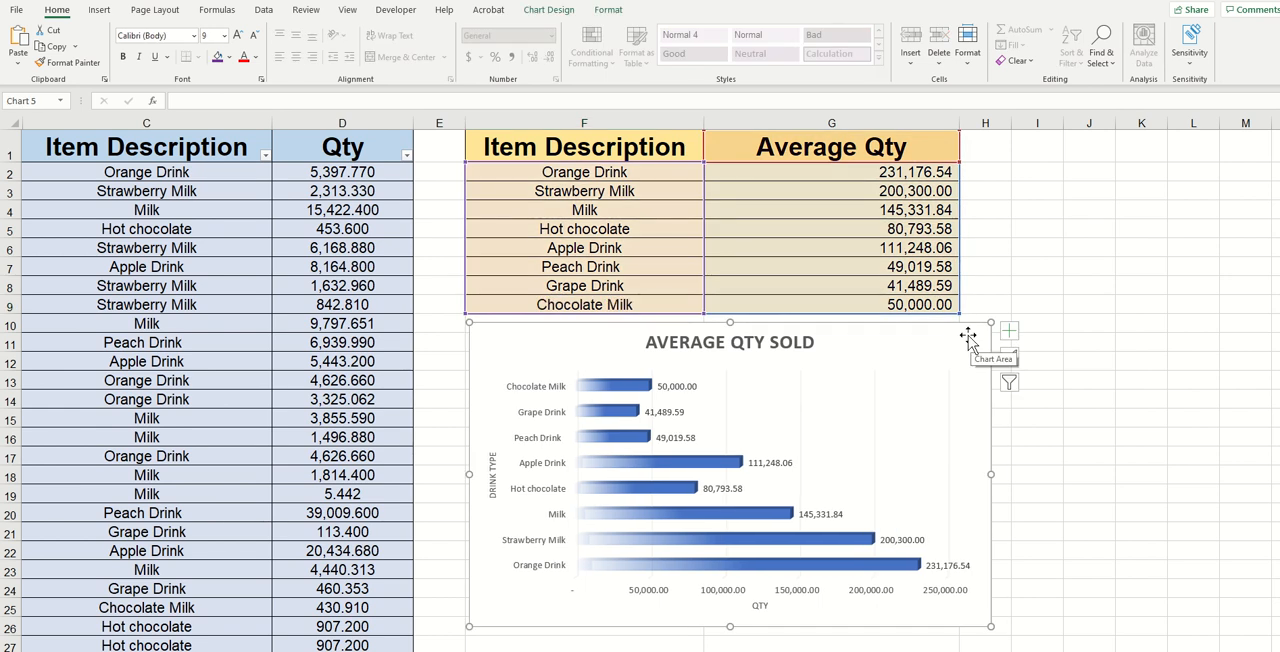